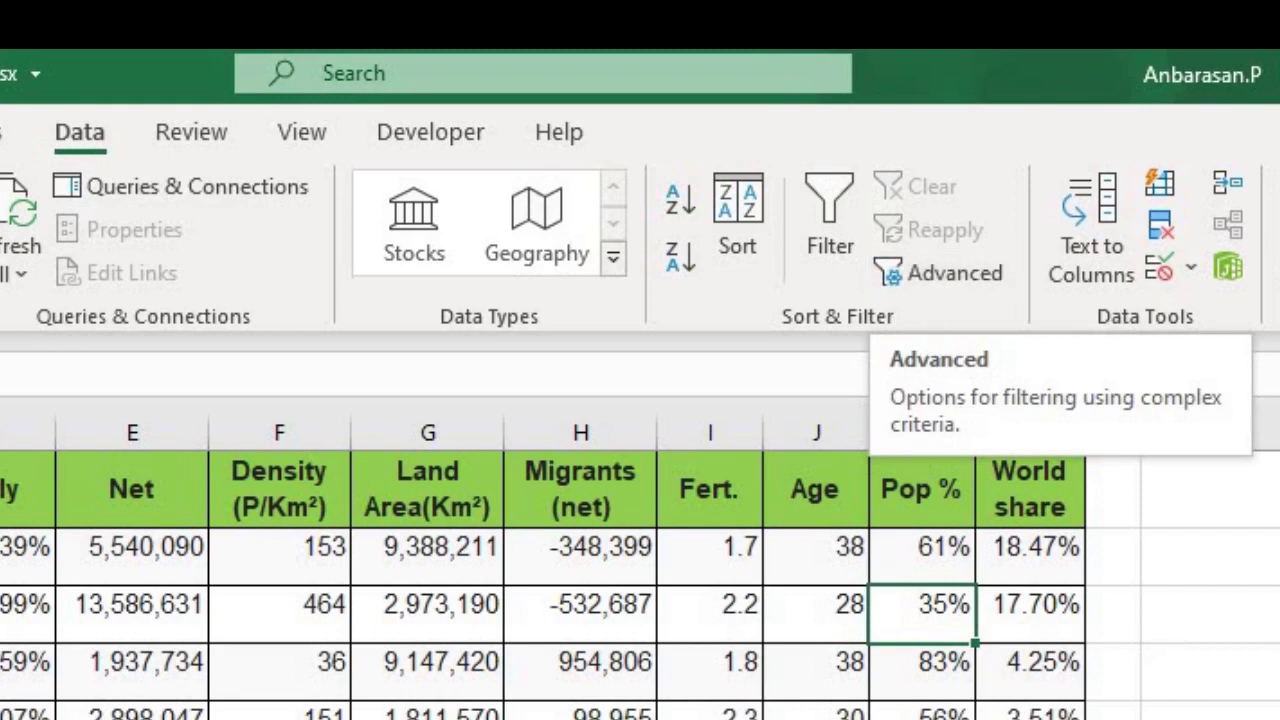
# - Examine the Population and Density (P/Km²) columns of the country table on the Data sheet
pyautogui.click(1168, 638)
pyautogui.click(1192, 688)
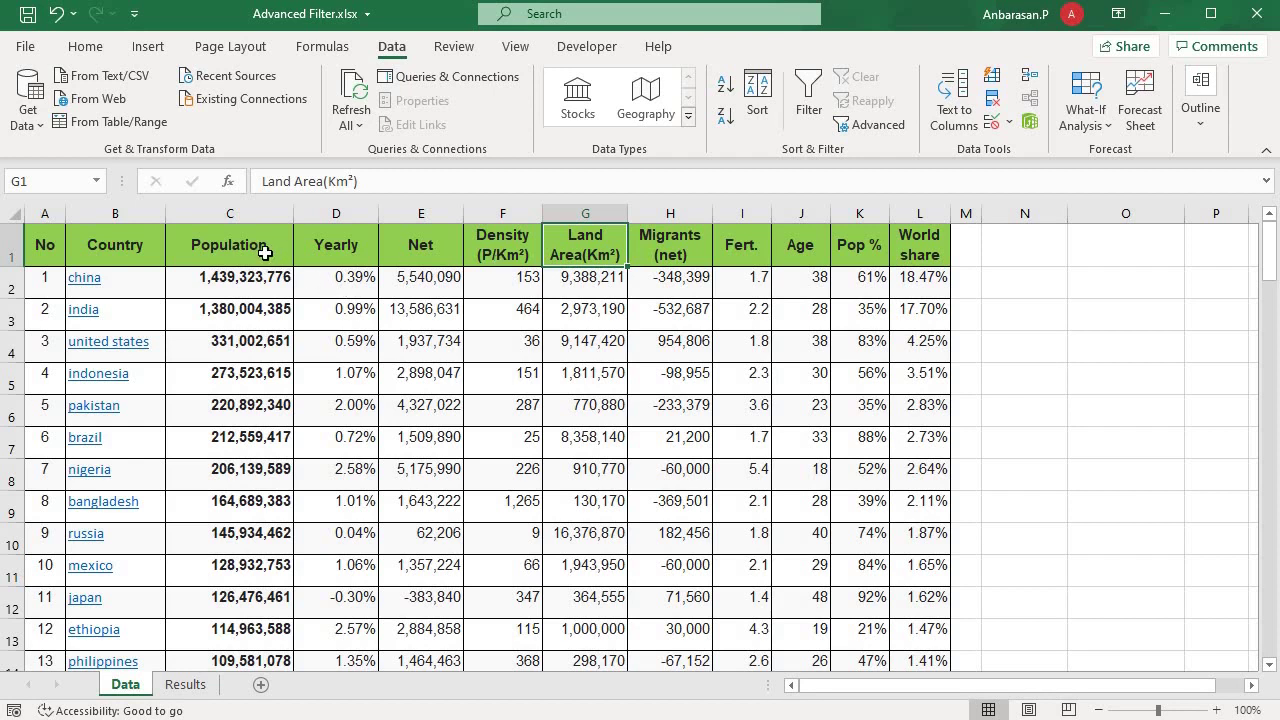
pyautogui.click(274, 287)
pyautogui.press('Right')
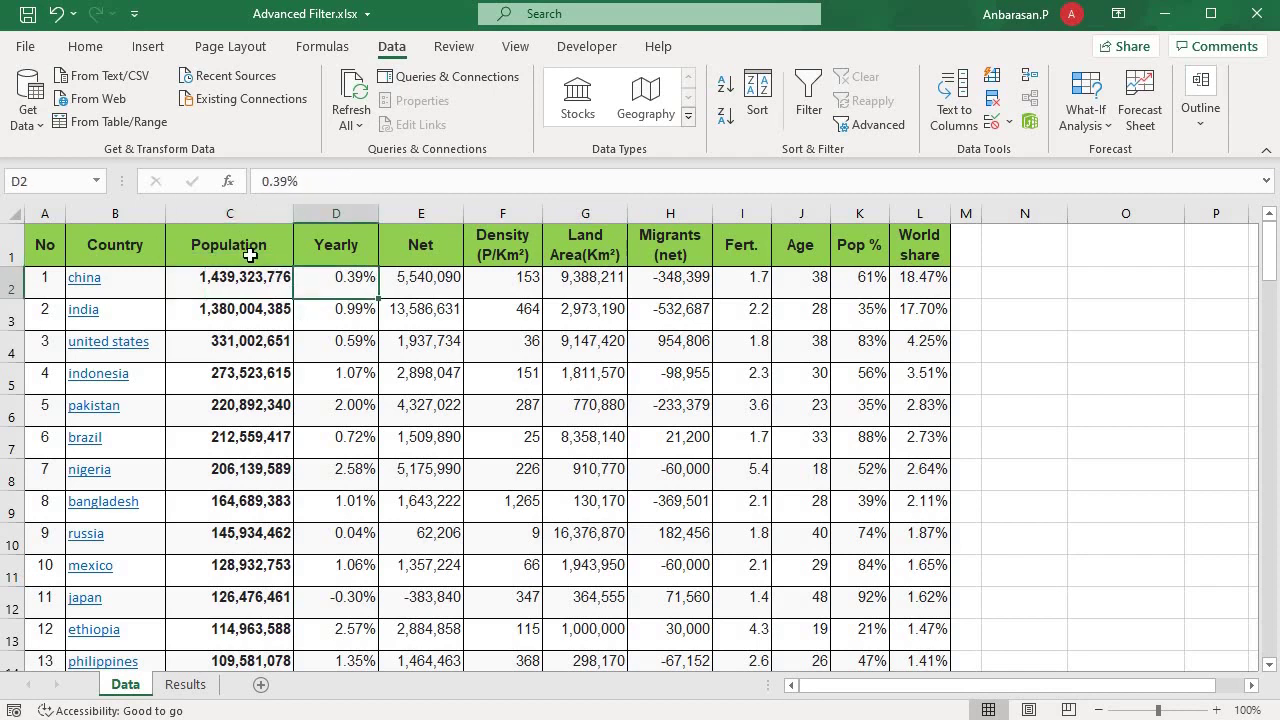
pyautogui.click(249, 277)
pyautogui.click(250, 320)
pyautogui.click(249, 240)
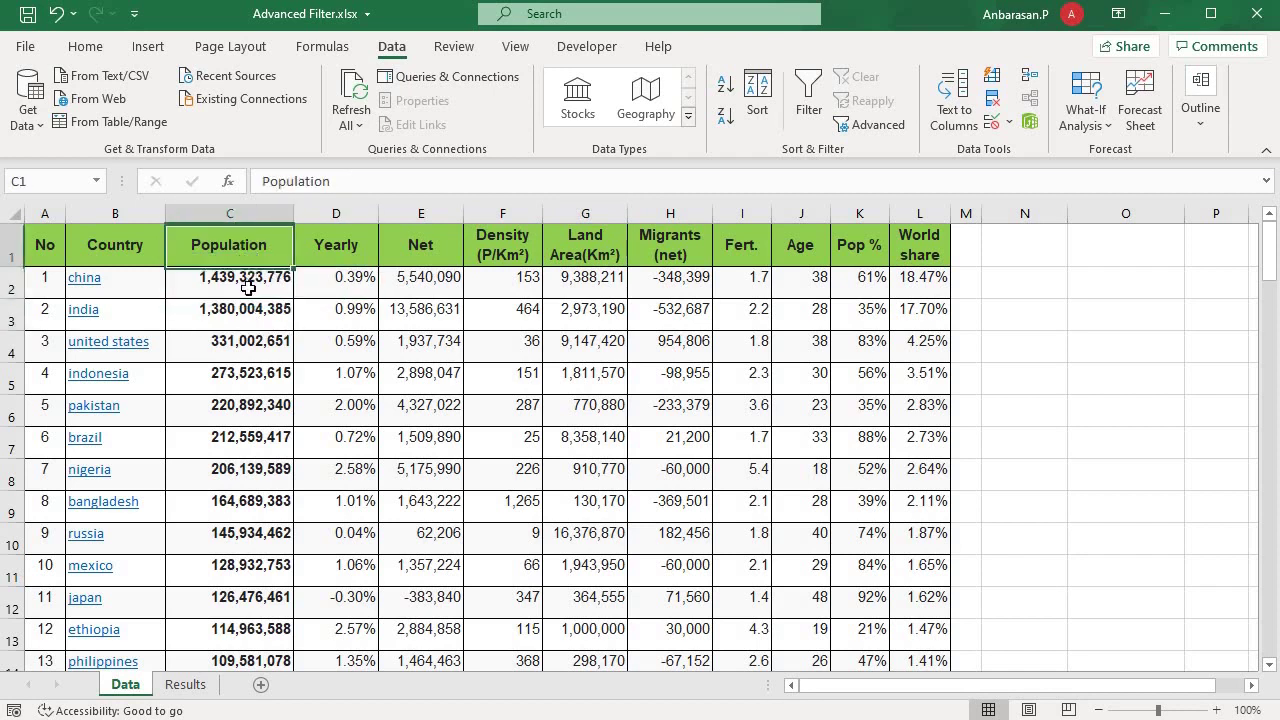
pyautogui.click(249, 289)
pyautogui.click(262, 354)
pyautogui.click(552, 326)
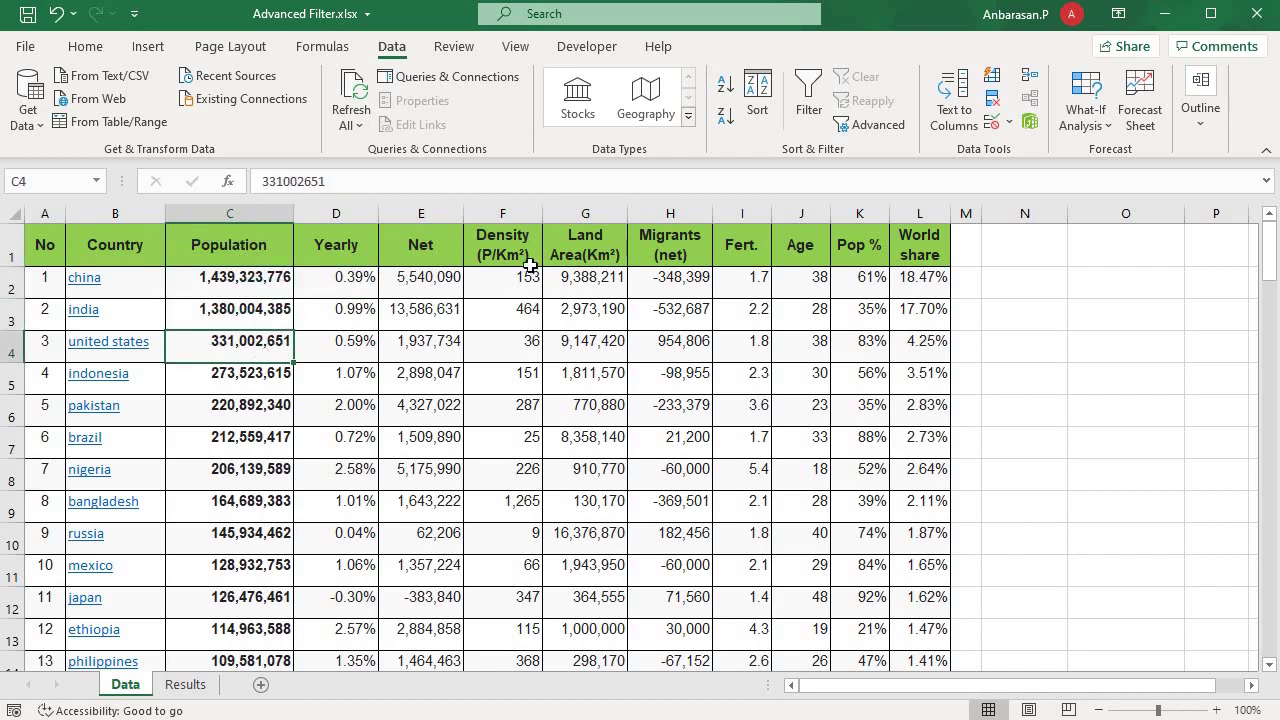
pyautogui.click(522, 250)
pyautogui.click(513, 439)
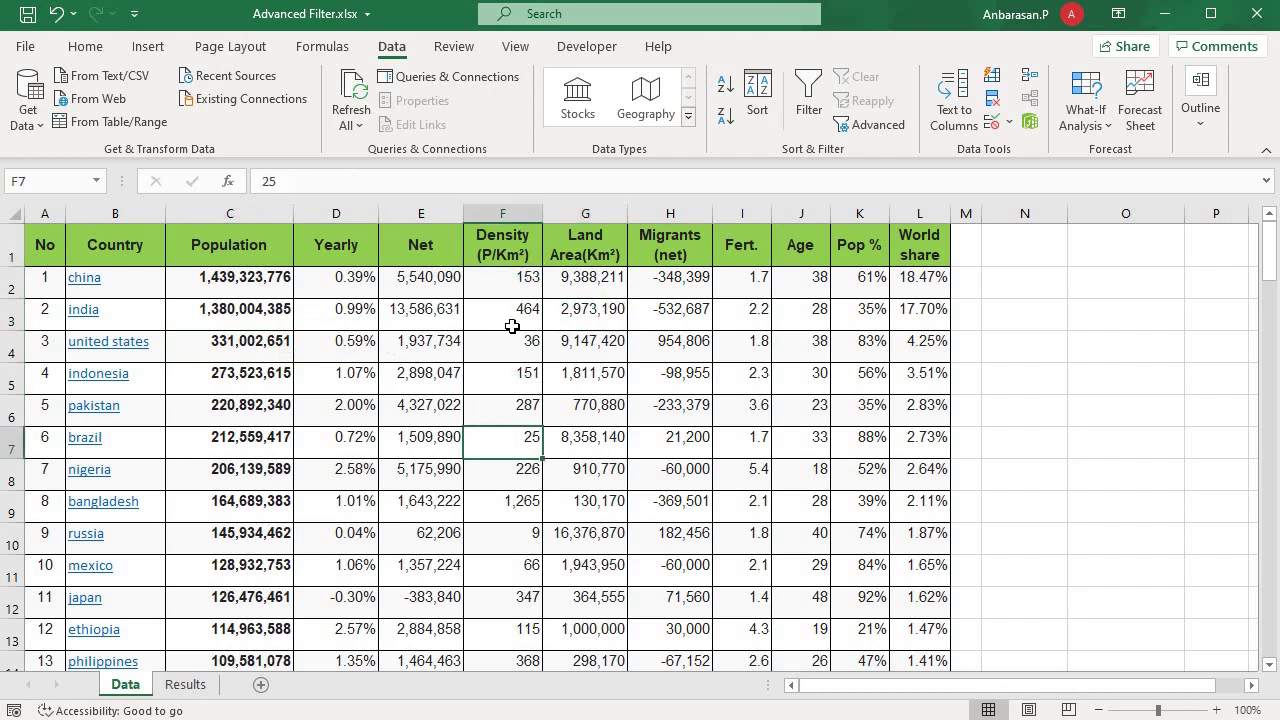
pyautogui.click(513, 322)
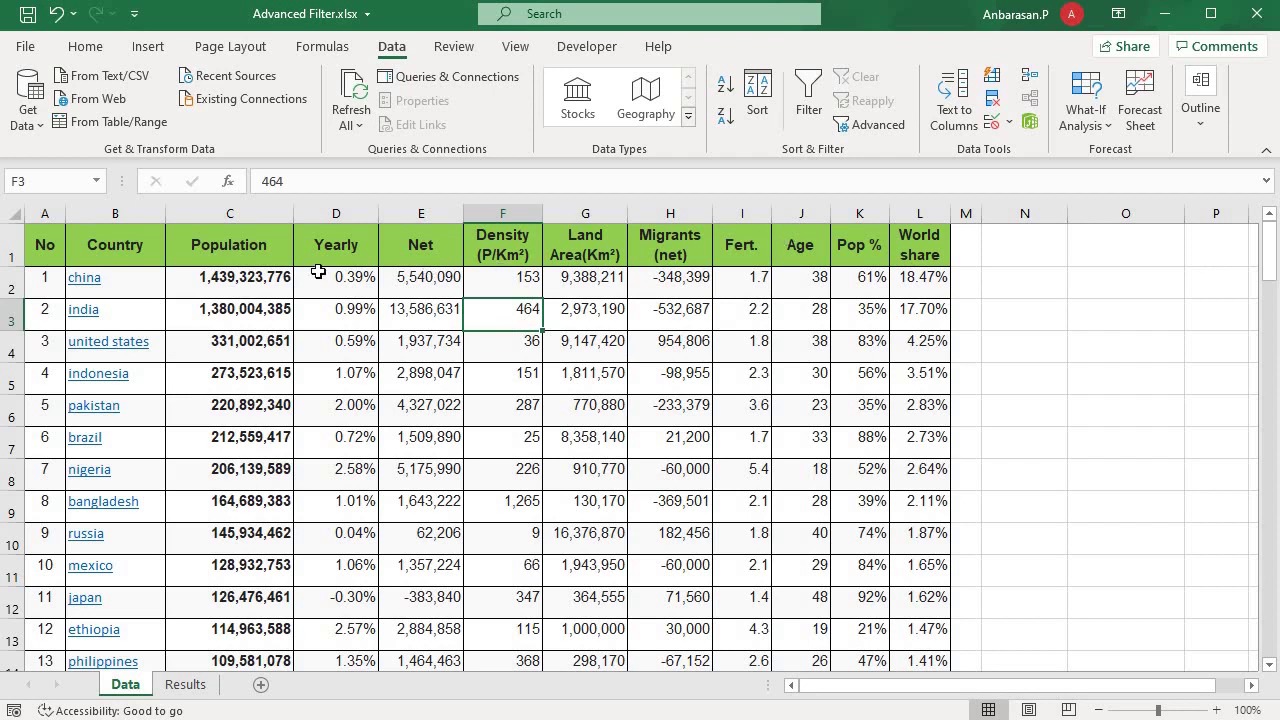
# - Copy the Population and Density (P/Km²) headers into N3:O3 and widen column N slightly
pyautogui.click(234, 244)
pyautogui.keyDown('ctrl'); pyautogui.click(519, 241); pyautogui.keyUp('ctrl')
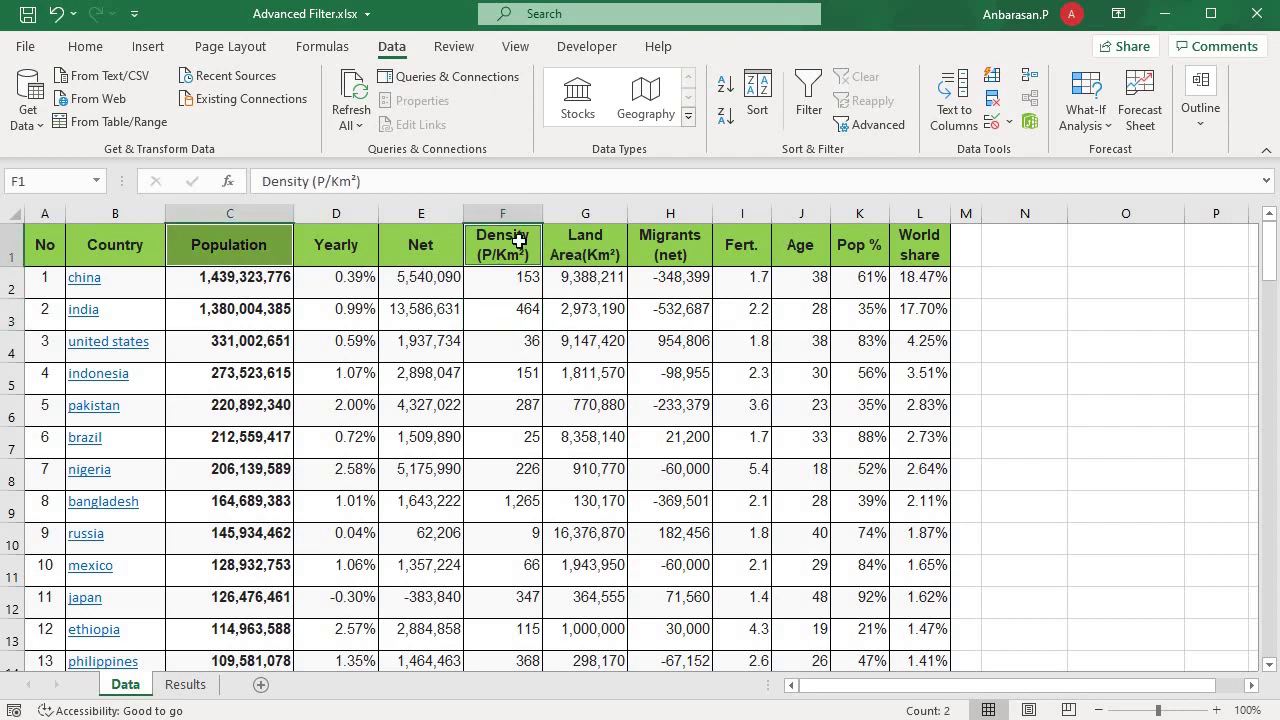
pyautogui.hotkey('ctrl', 'c')
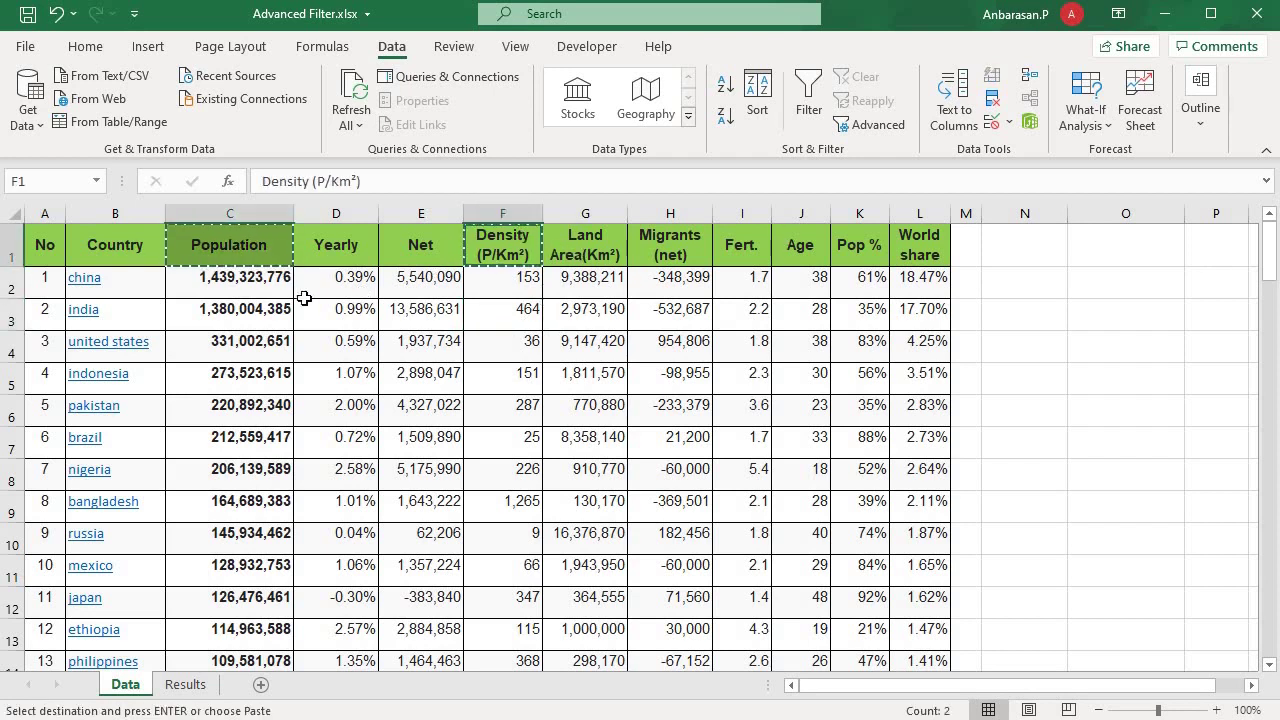
pyautogui.click(1048, 312)
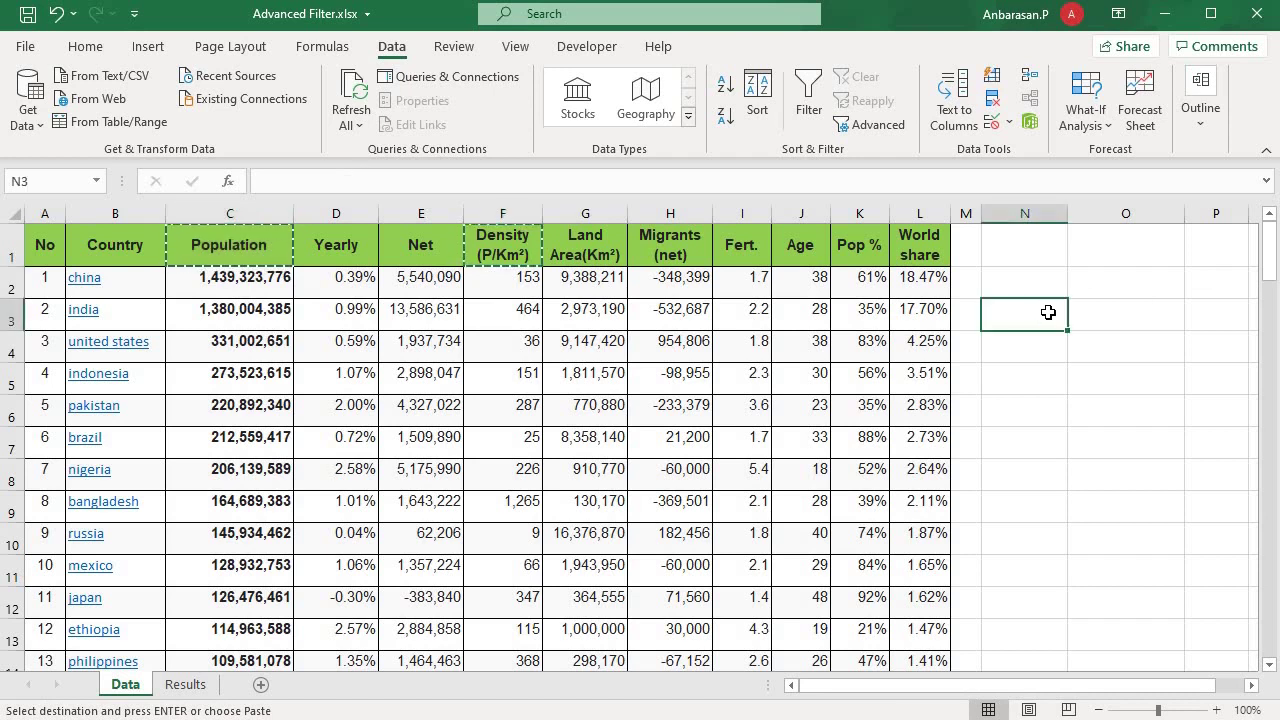
pyautogui.hotkey('ctrl', 'v')
pyautogui.click(1127, 317)
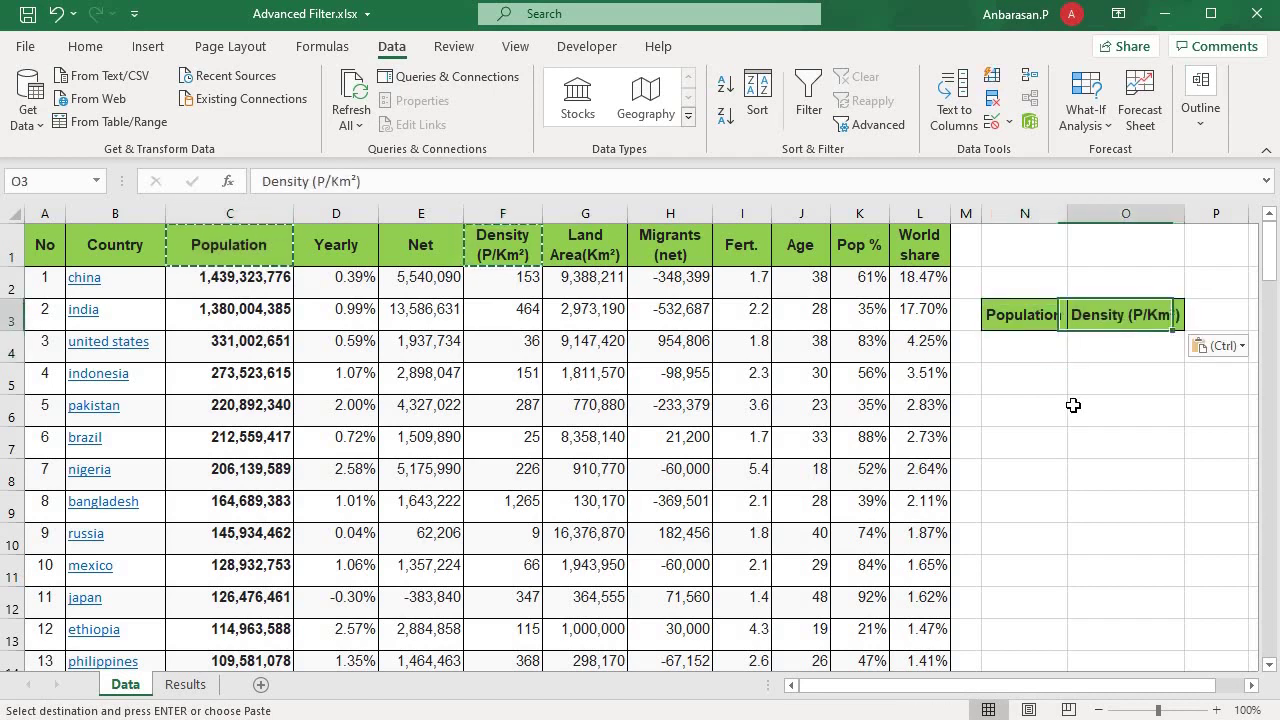
pyautogui.click(1035, 369)
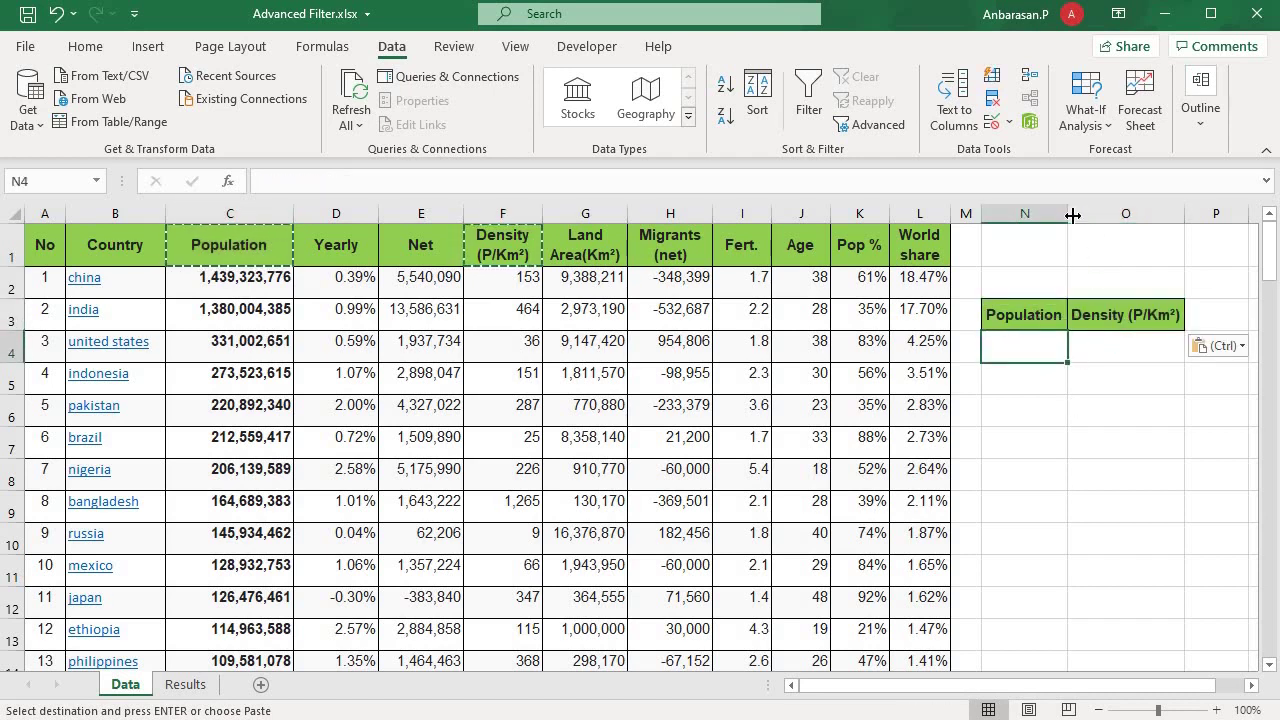
pyautogui.moveTo(1072, 215); pyautogui.dragTo(1084, 360)
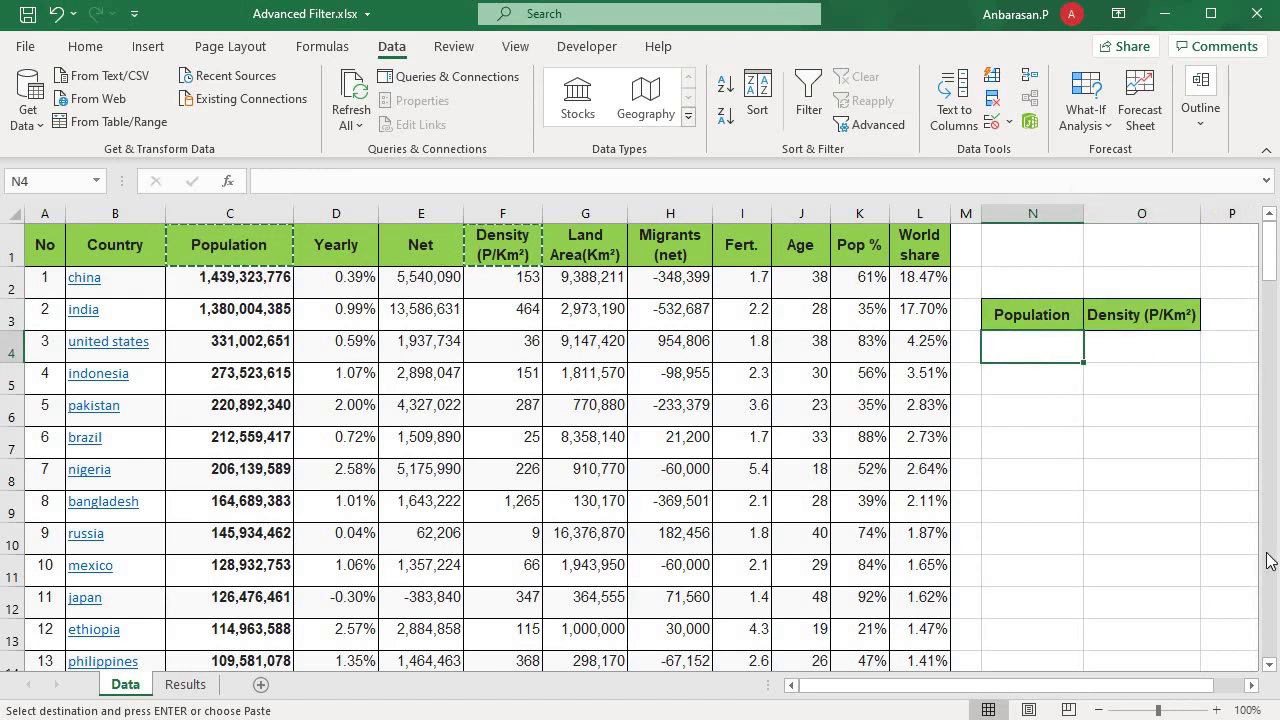
# - Enter 100000000 under the copied Population header in N4 and 250 under Density (P/Km²) in O4
pyautogui.write('100000000')
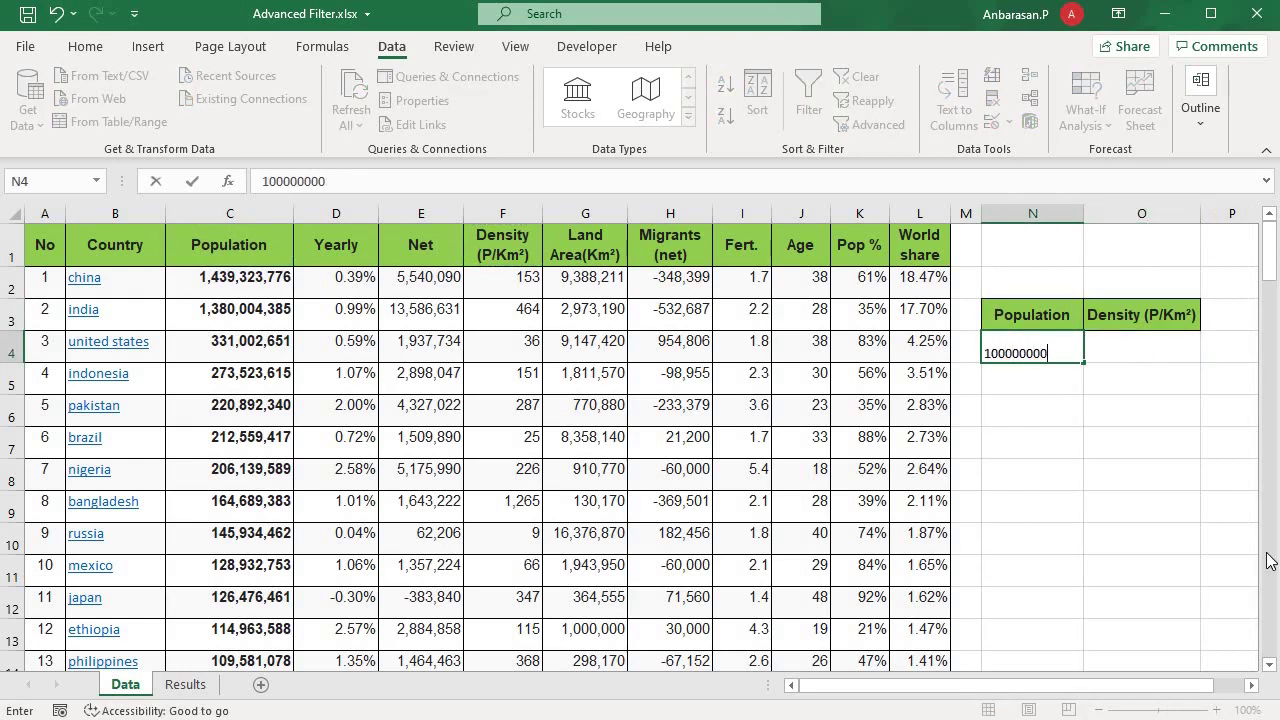
pyautogui.press('Tab')
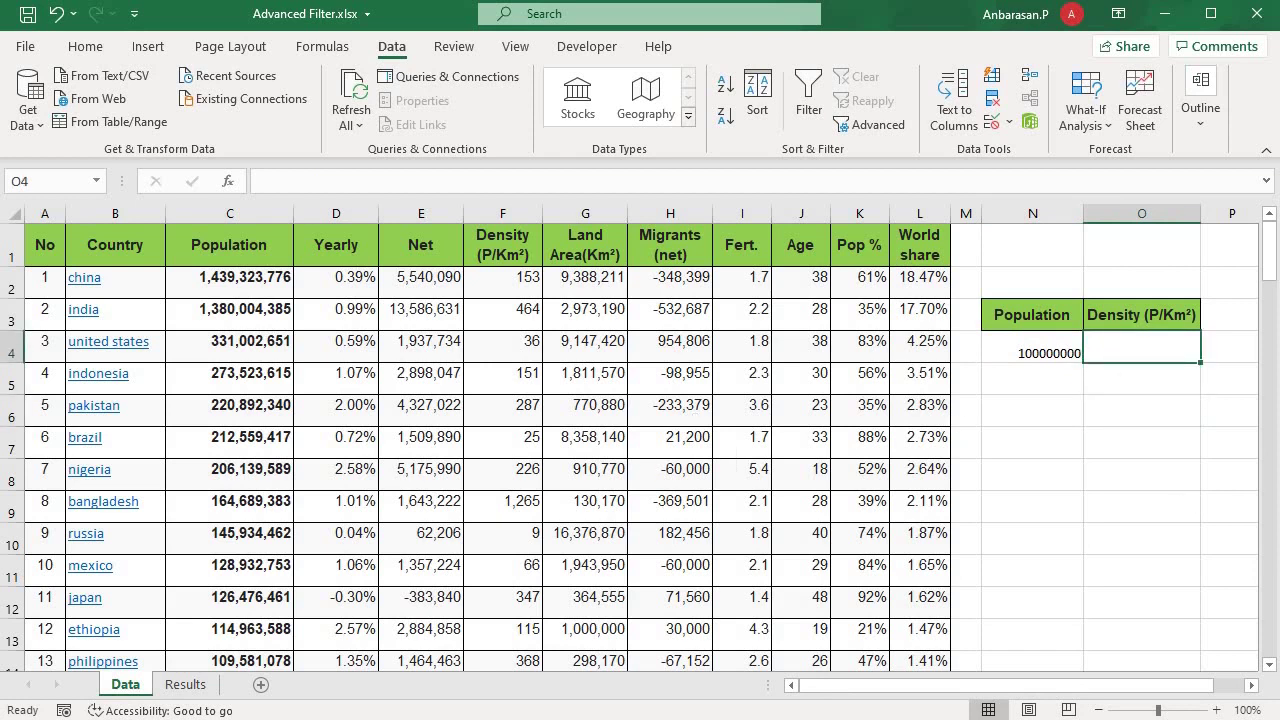
pyautogui.write('250')
pyautogui.press('Return')
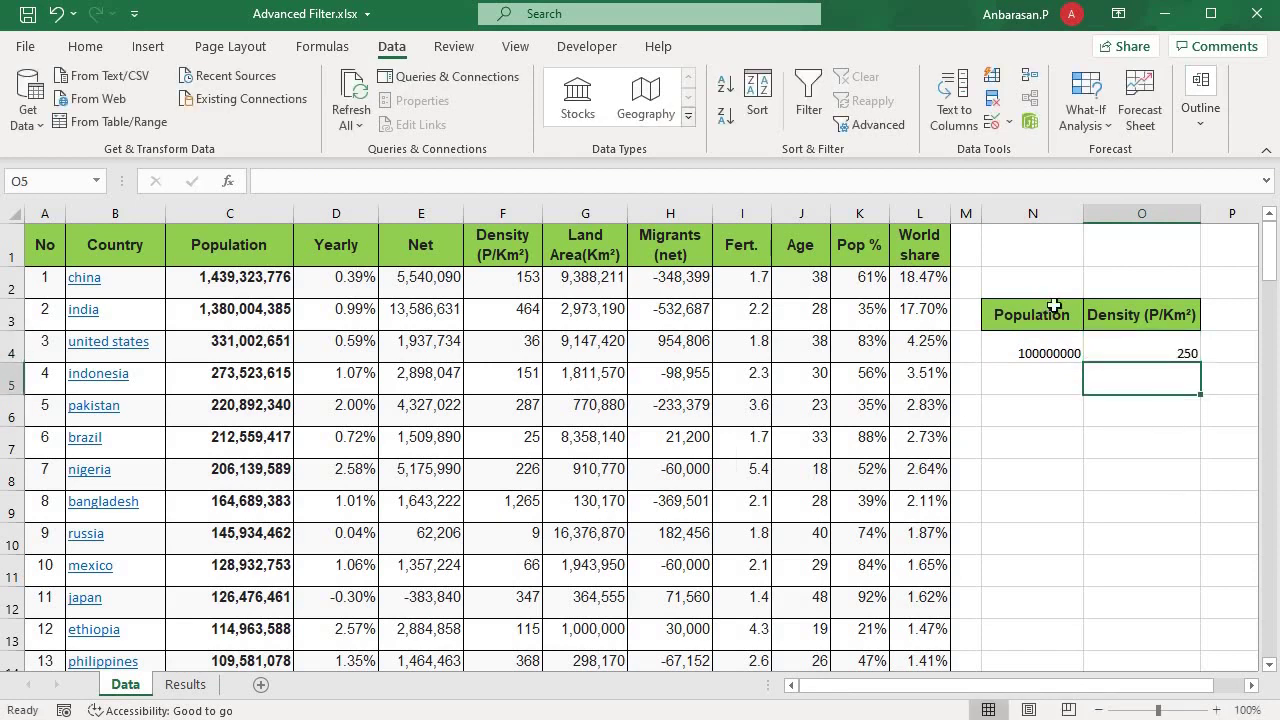
# - Turn the two criteria values into greater-than conditions: >250 in O4 and >100000000 in N4
pyautogui.doubleClick(1167, 353)
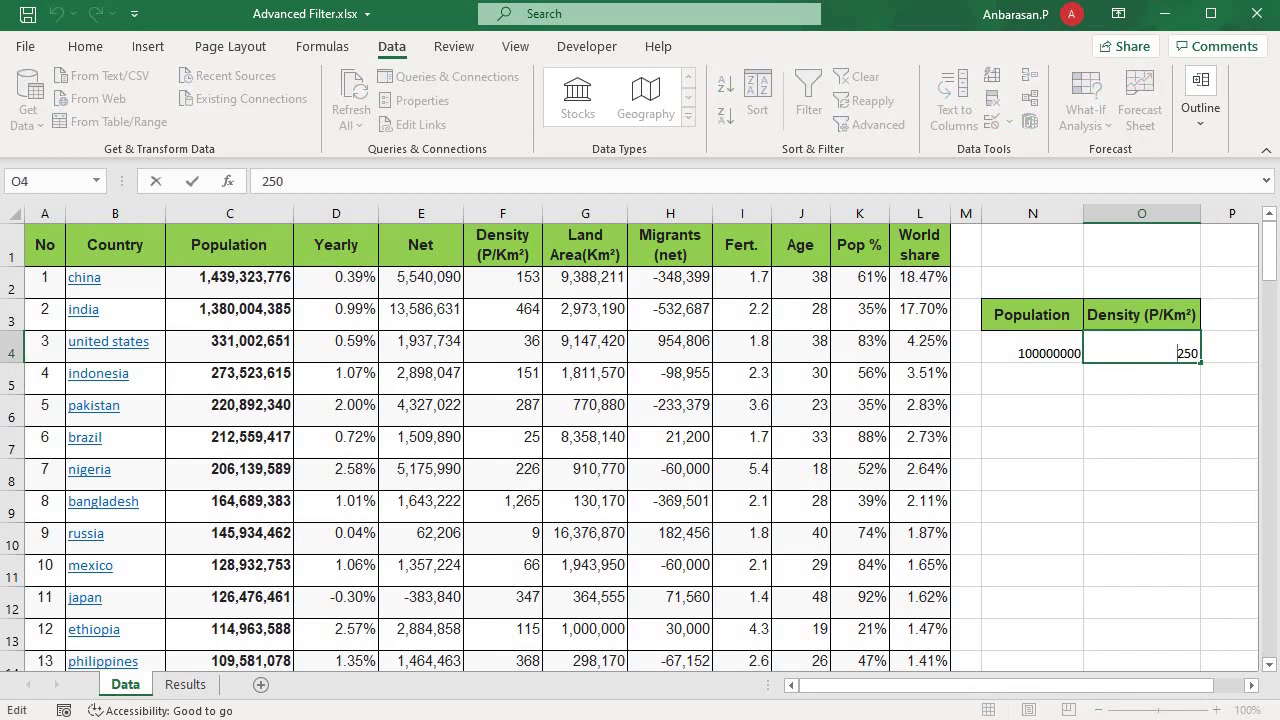
pyautogui.write('>')
pyautogui.click(1000, 405)
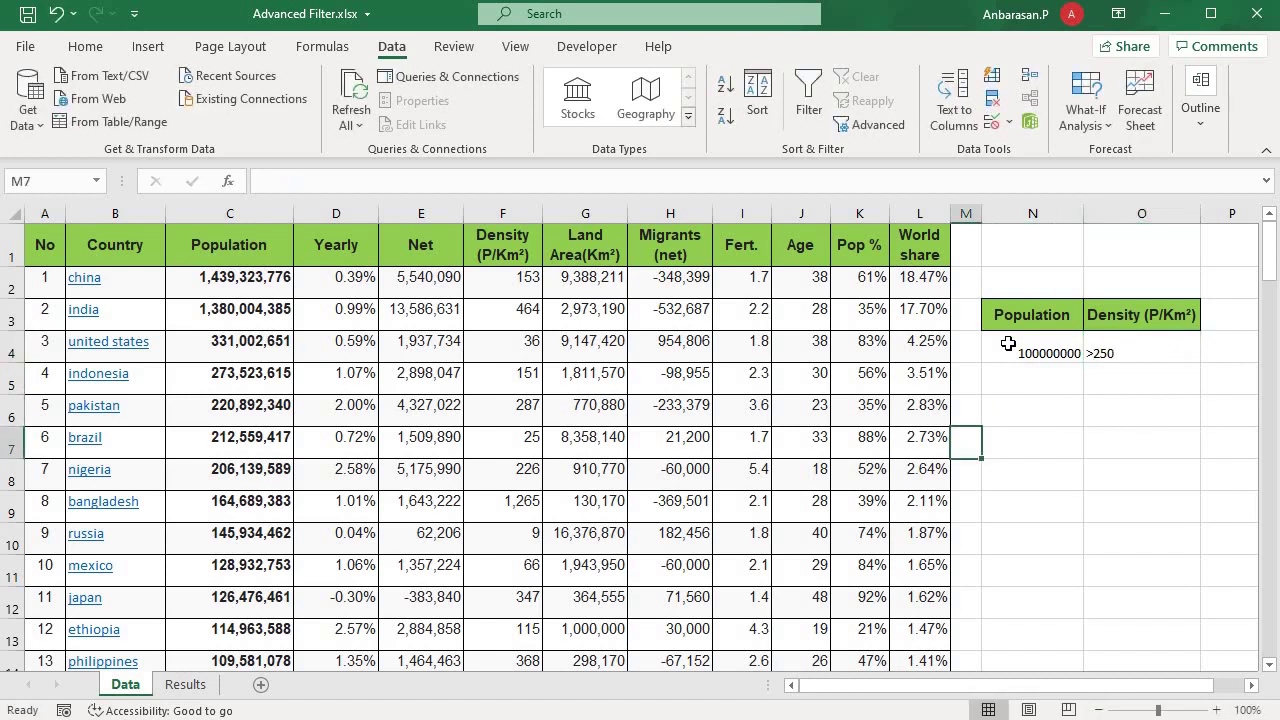
pyautogui.doubleClick(1014, 340)
pyautogui.write('>')
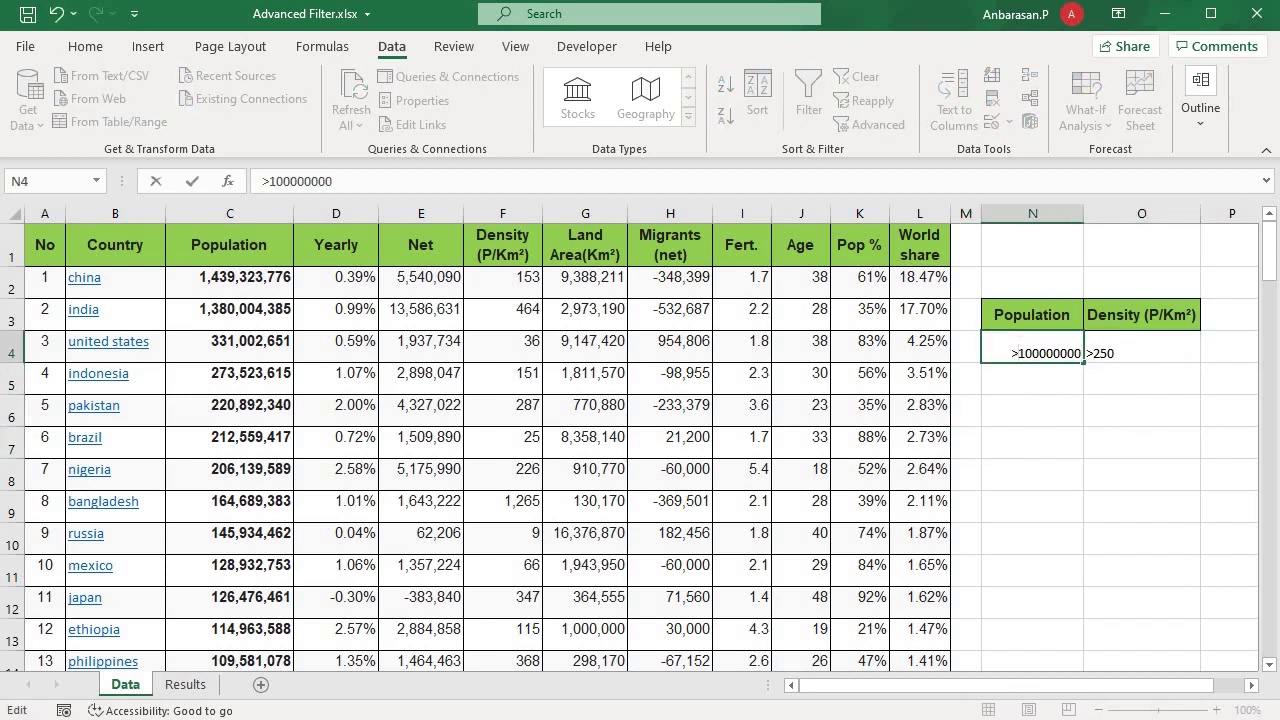
pyautogui.press('Return')
# - Add cell borders to the criteria values in N4:O4
pyautogui.click(1137, 362)
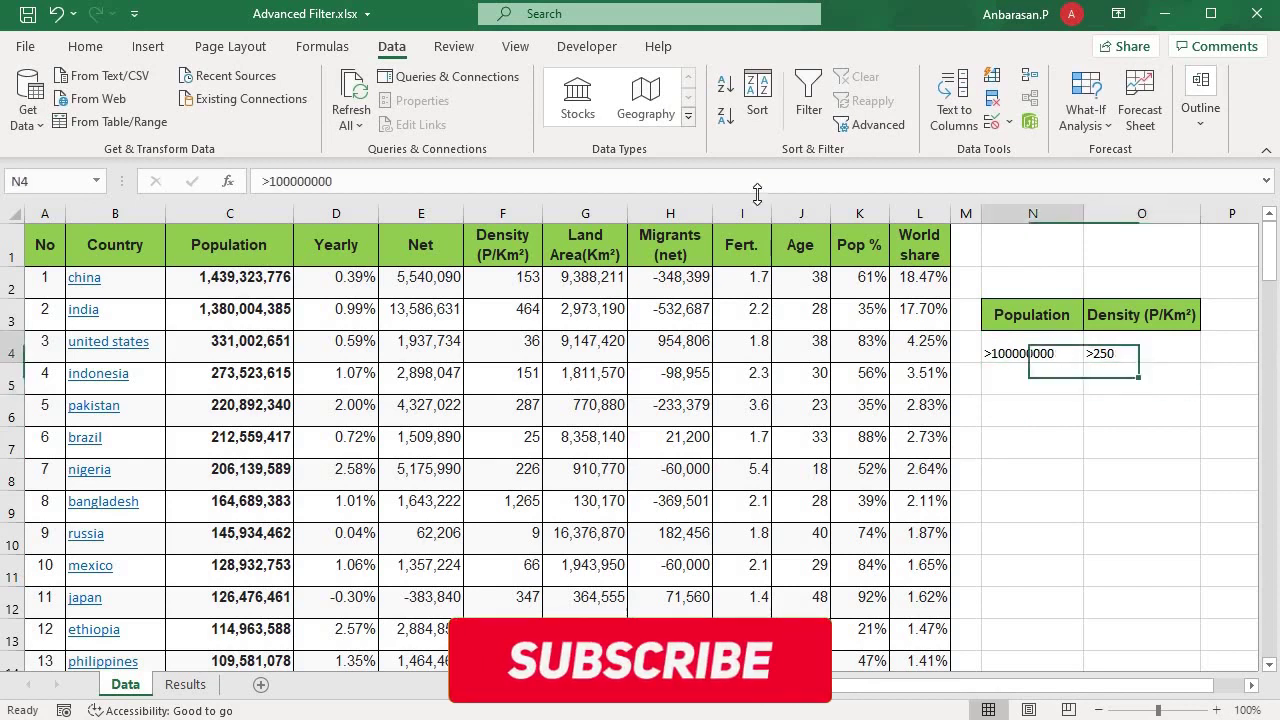
pyautogui.click(85, 46)
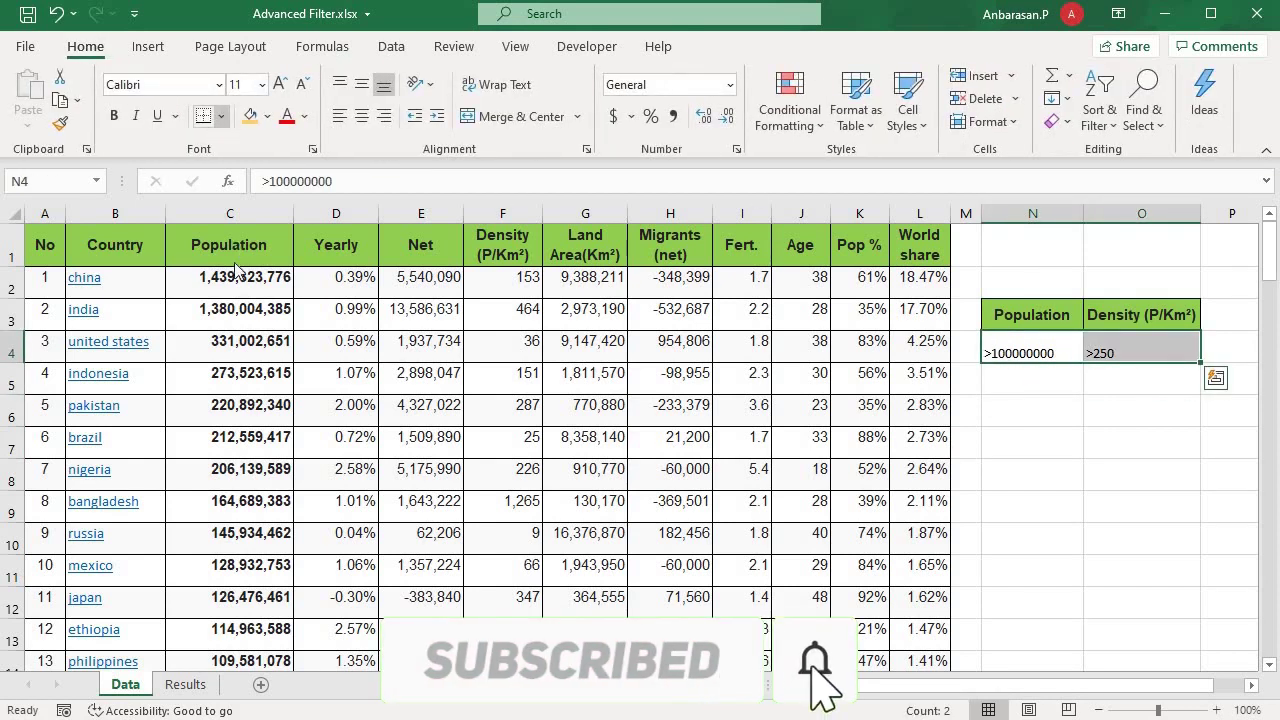
pyautogui.click(221, 116)
pyautogui.click(265, 314)
pyautogui.click(920, 533)
pyautogui.click(997, 476)
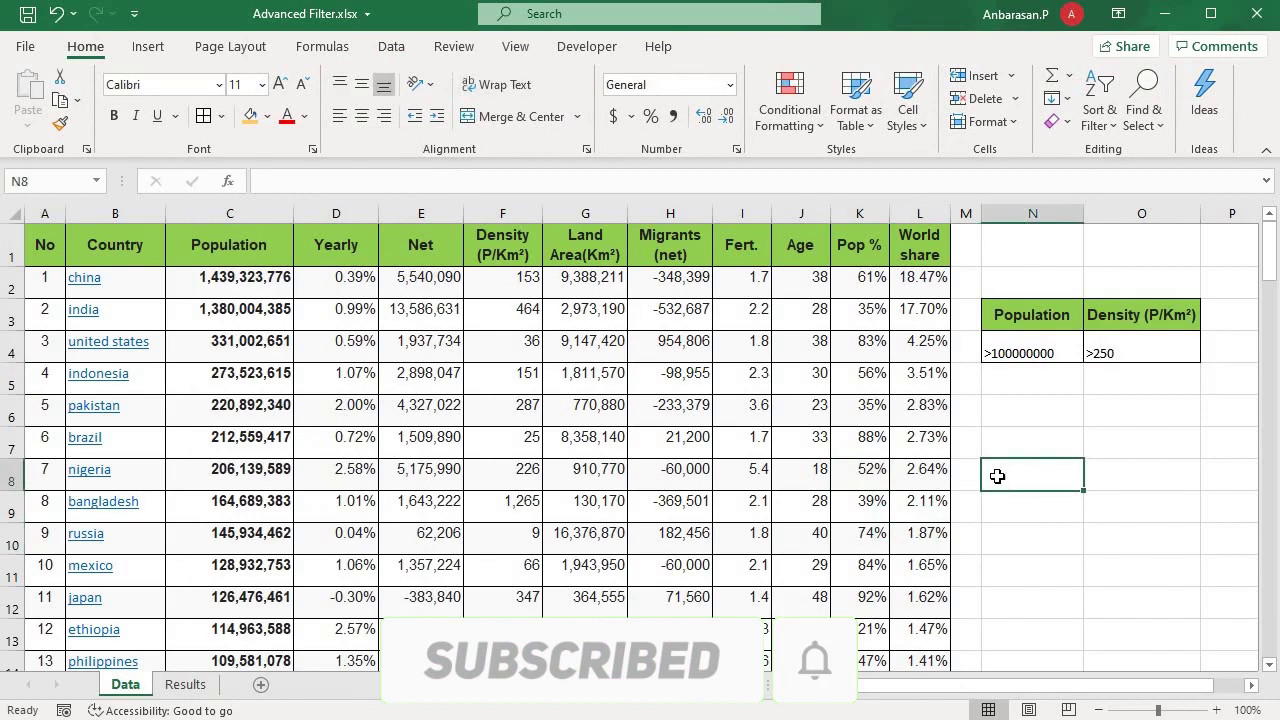
pyautogui.moveTo(1033, 316); pyautogui.dragTo(1175, 353)
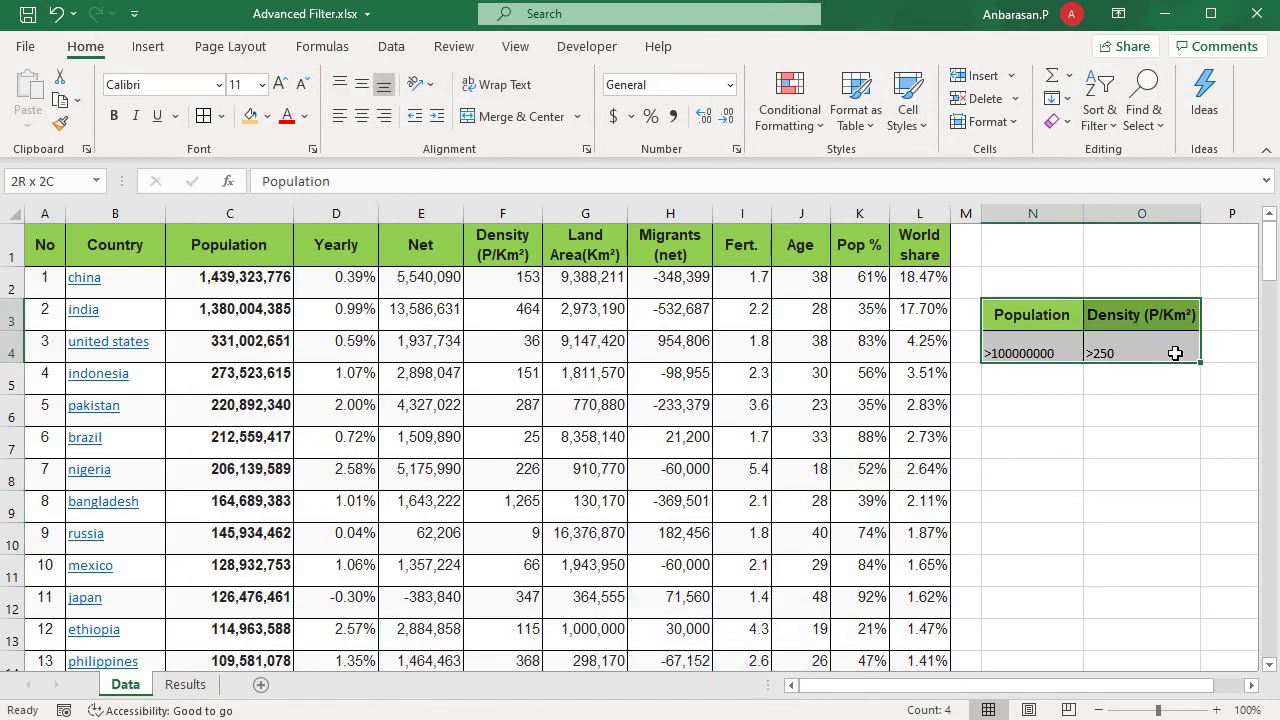
# - Start an Advanced Filter from cell A1 of the Results sheet, set to copy to another location
pyautogui.click(185, 684)
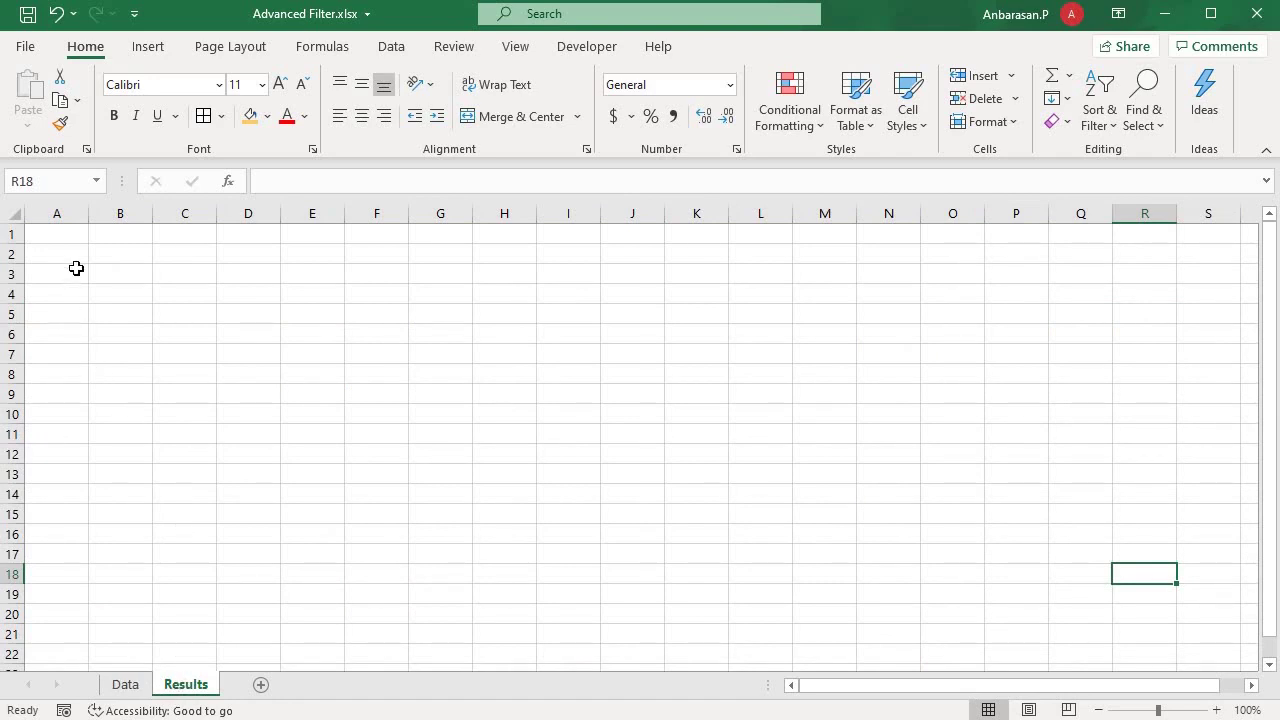
pyautogui.click(73, 238)
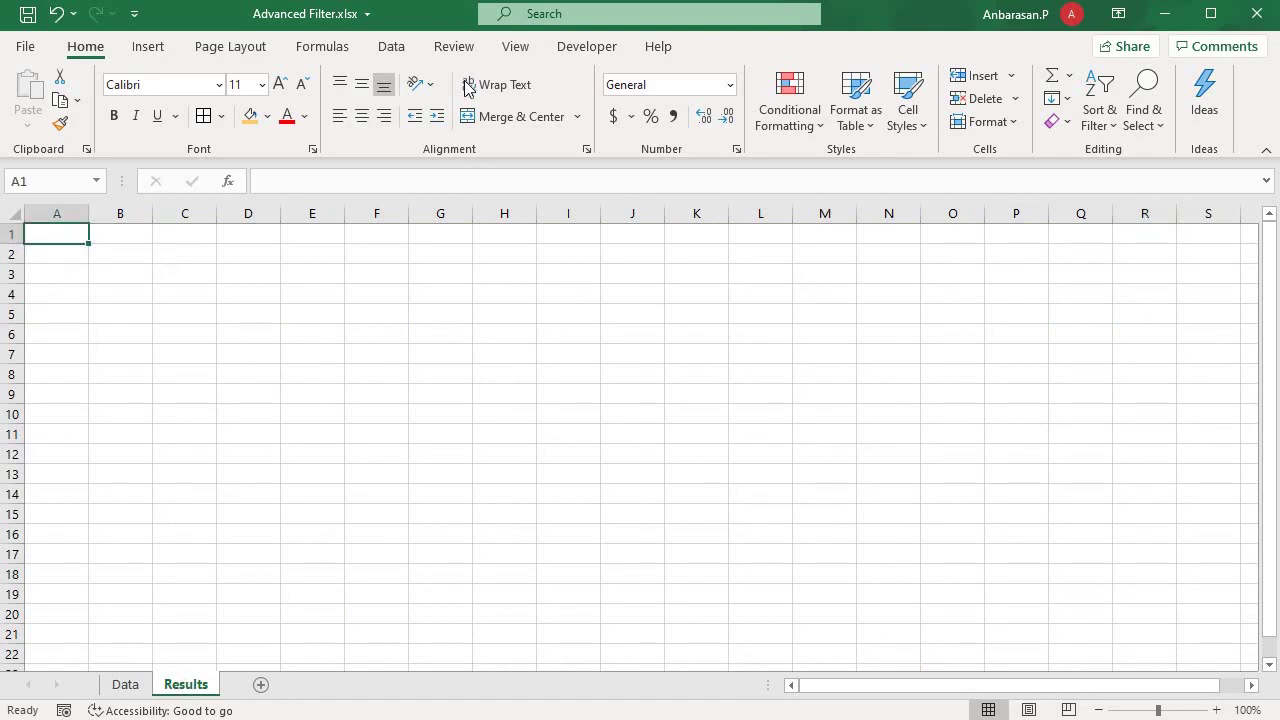
pyautogui.click(392, 47)
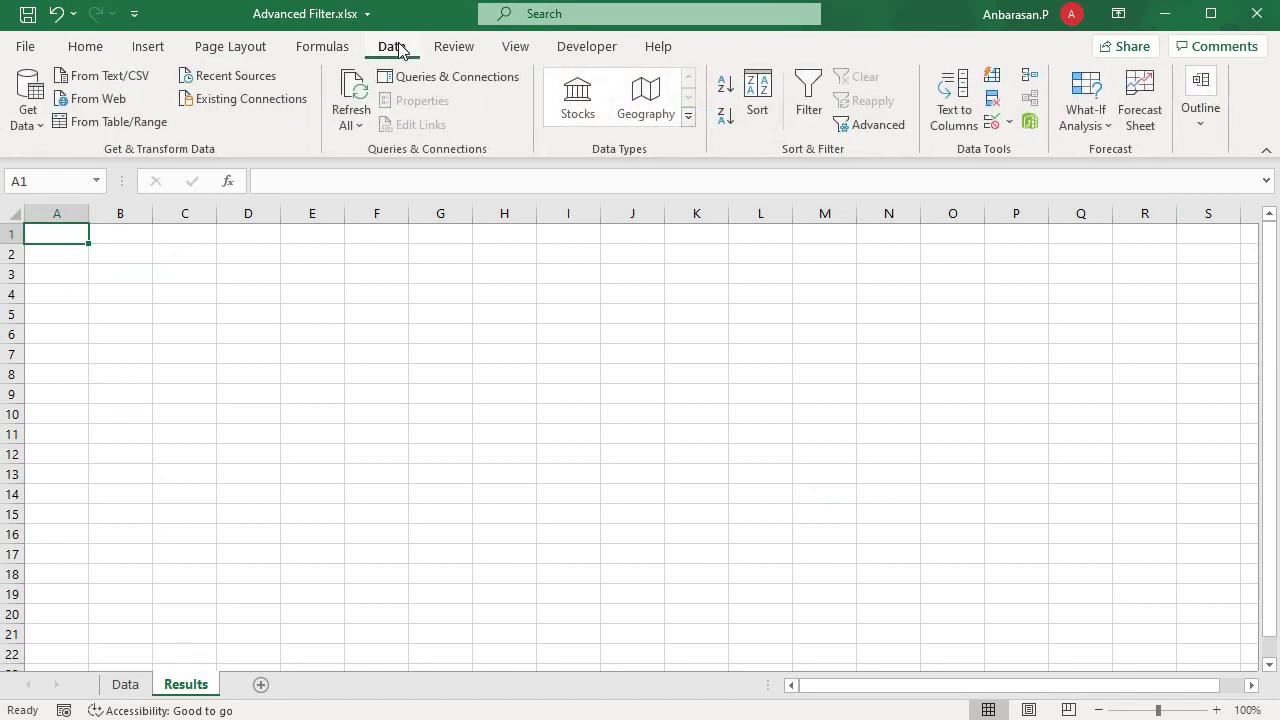
pyautogui.click(868, 128)
pyautogui.moveTo(826, 303); pyautogui.dragTo(546, 282)
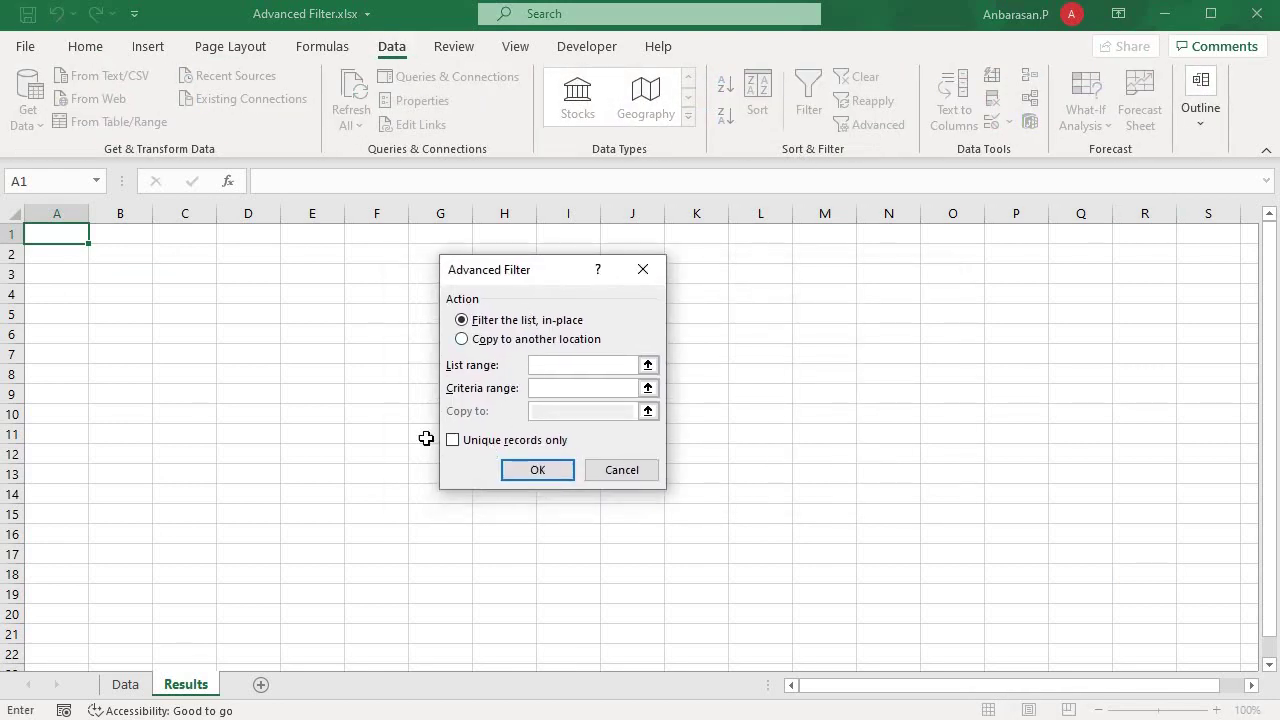
pyautogui.click(467, 339)
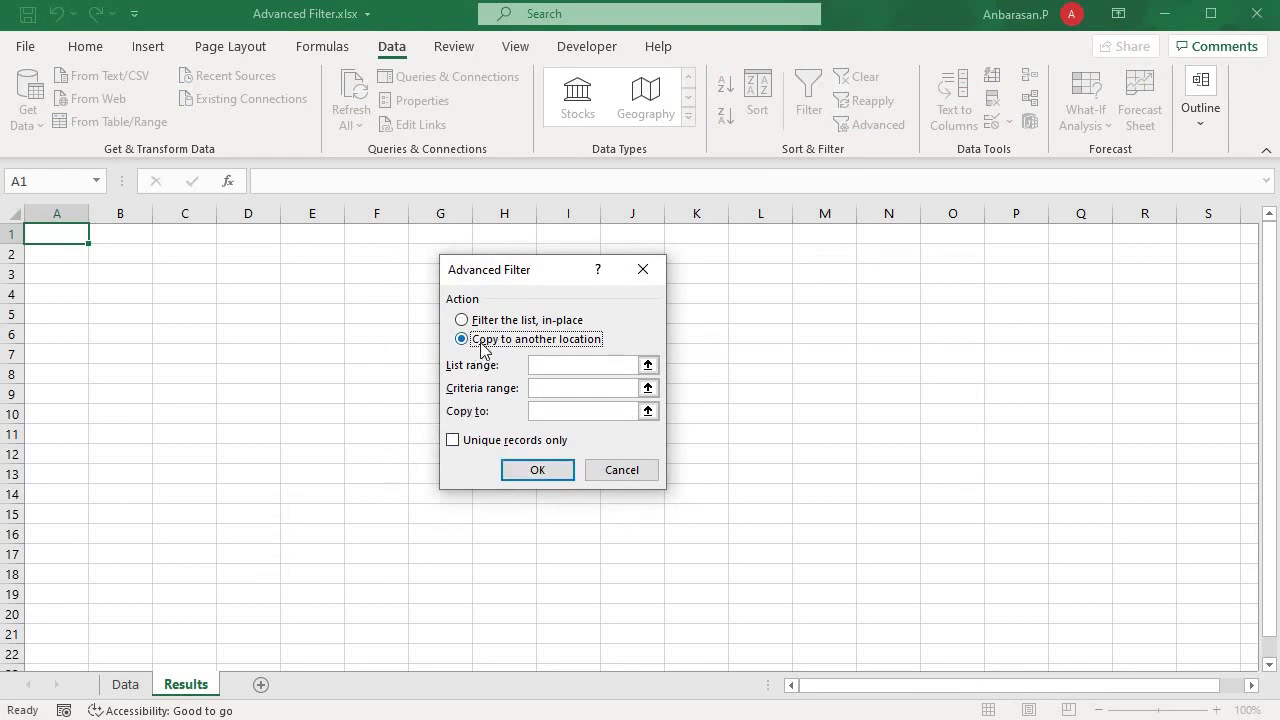
# - Set the filter's list range to the whole country table, Data!$A$1:$L$101
pyautogui.click(565, 366)
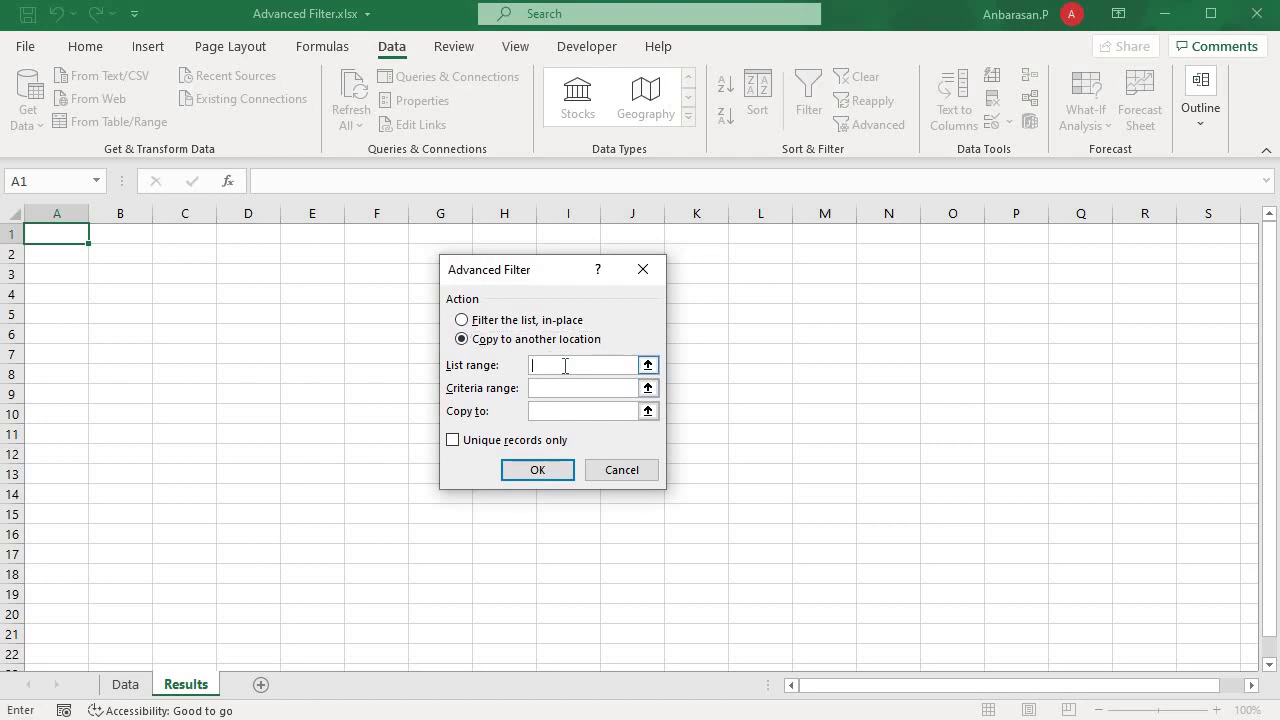
pyautogui.click(125, 684)
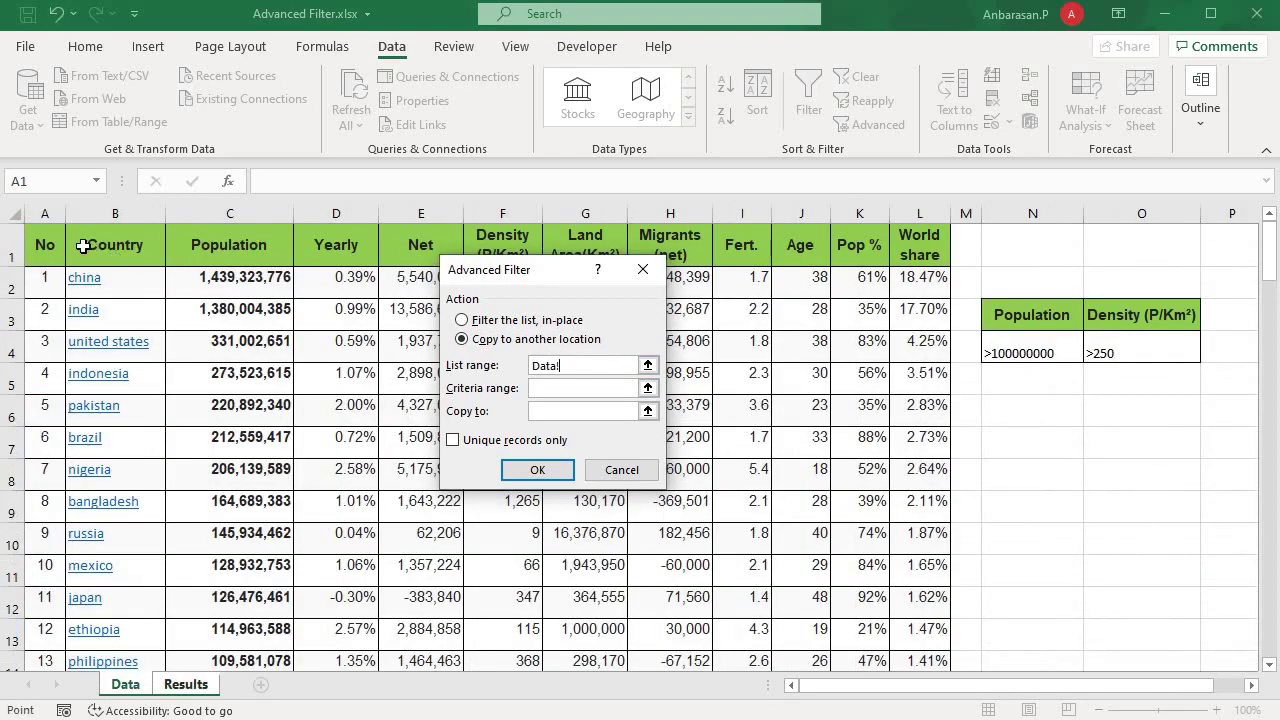
pyautogui.moveTo(54, 243); pyautogui.dragTo(927, 257)
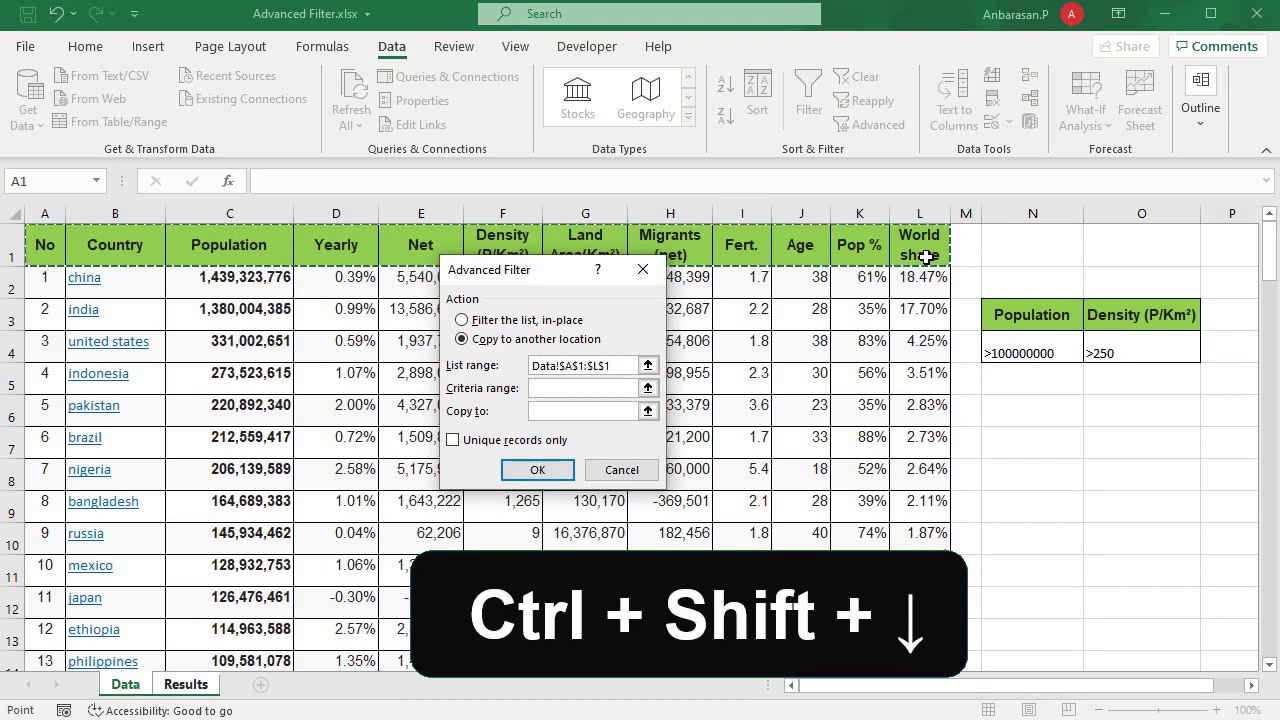
pyautogui.hotkey('ctrl', 'shift', 'Down')
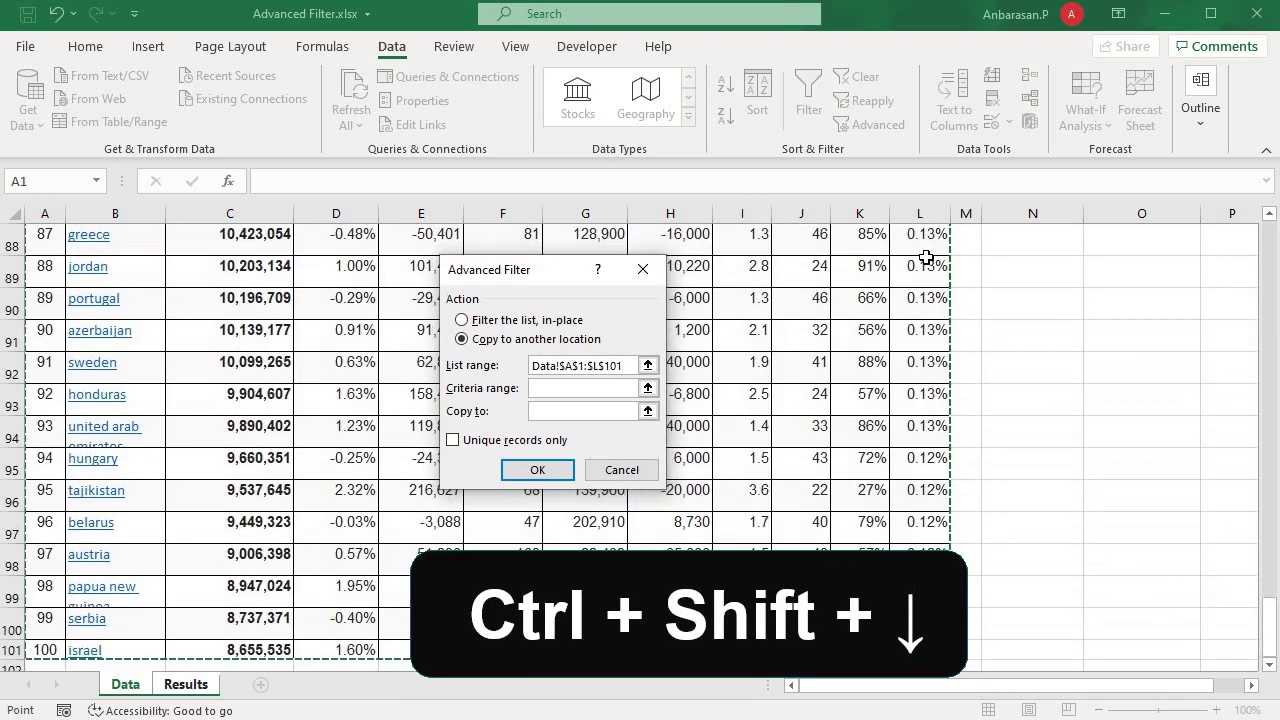
# - Set the filter's criteria range to Data!$N$3:$O$4
pyautogui.click(565, 388)
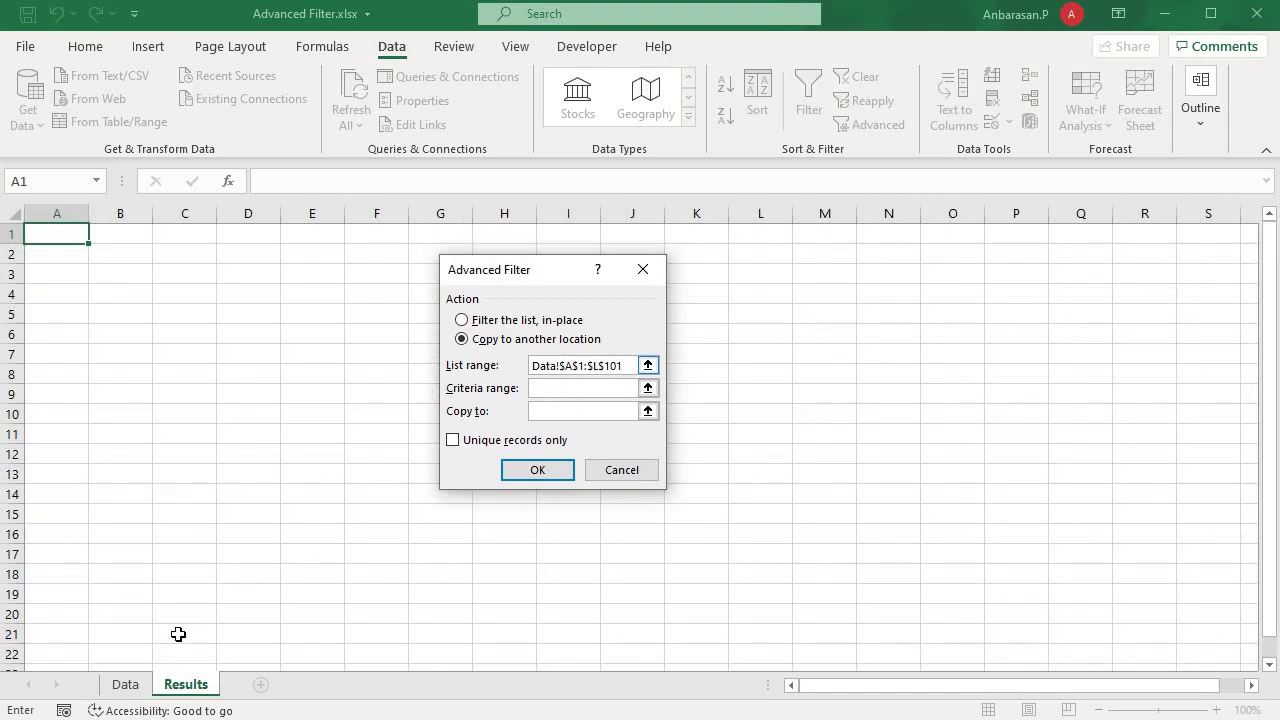
pyautogui.click(125, 684)
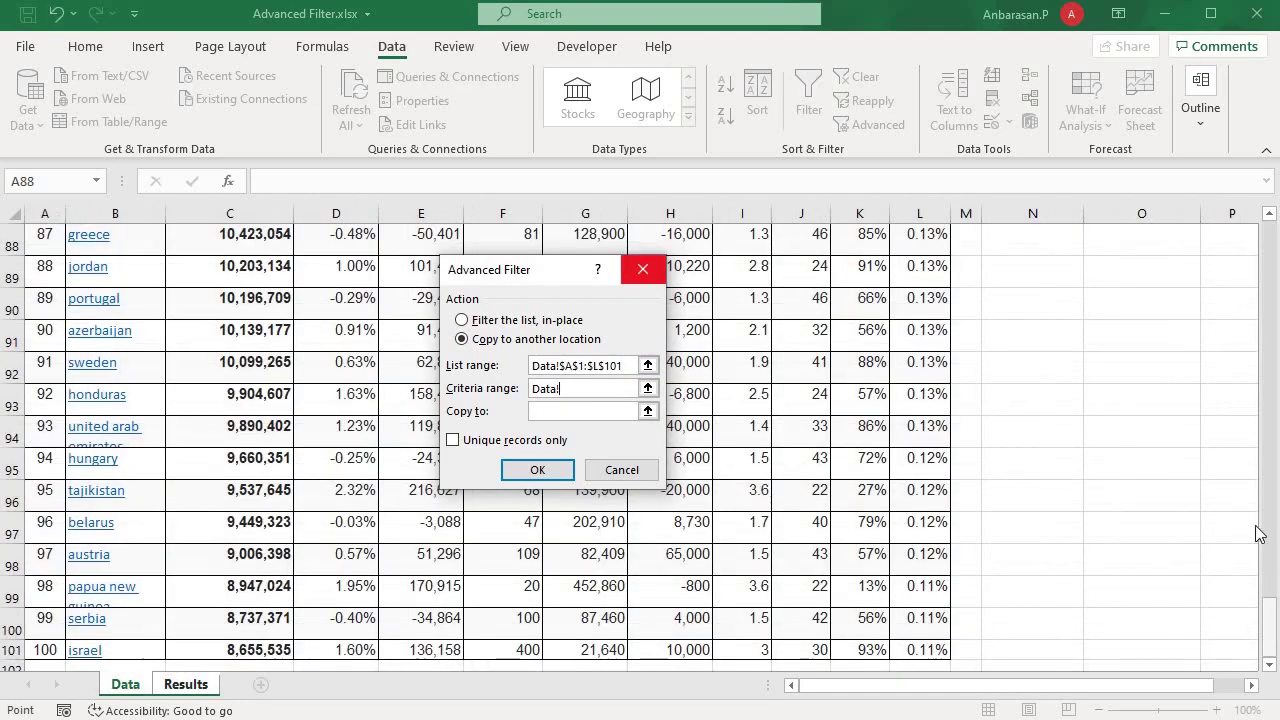
pyautogui.moveTo(1269, 618); pyautogui.dragTo(1268, 232)
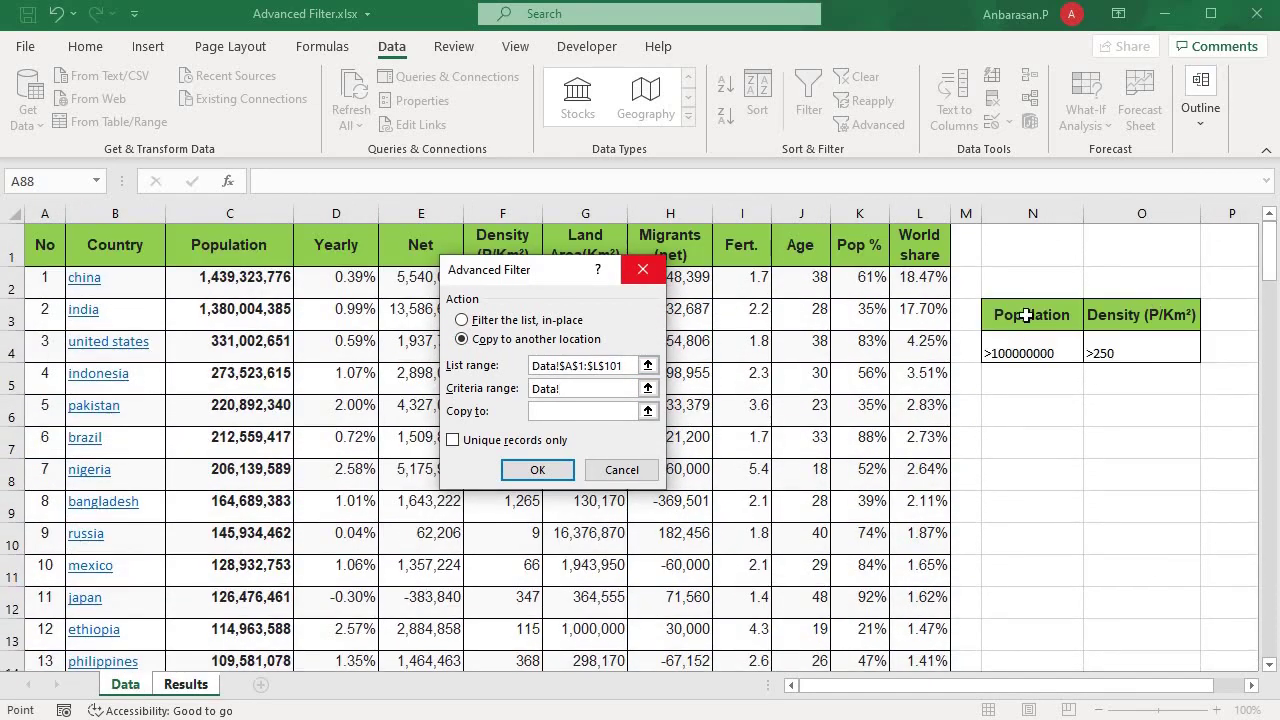
pyautogui.moveTo(1030, 312); pyautogui.dragTo(1140, 355)
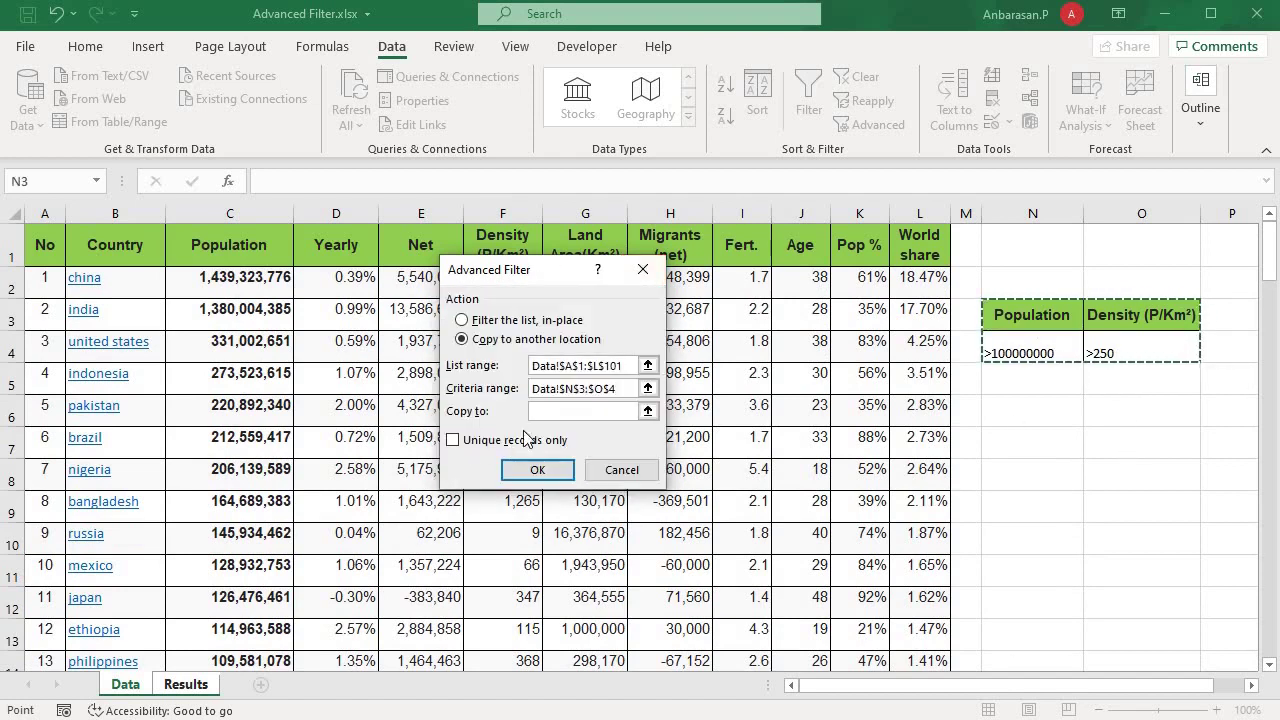
# - Set the filter's copy destination to Results!$A$1 and run the Advanced Filter
pyautogui.click(555, 411)
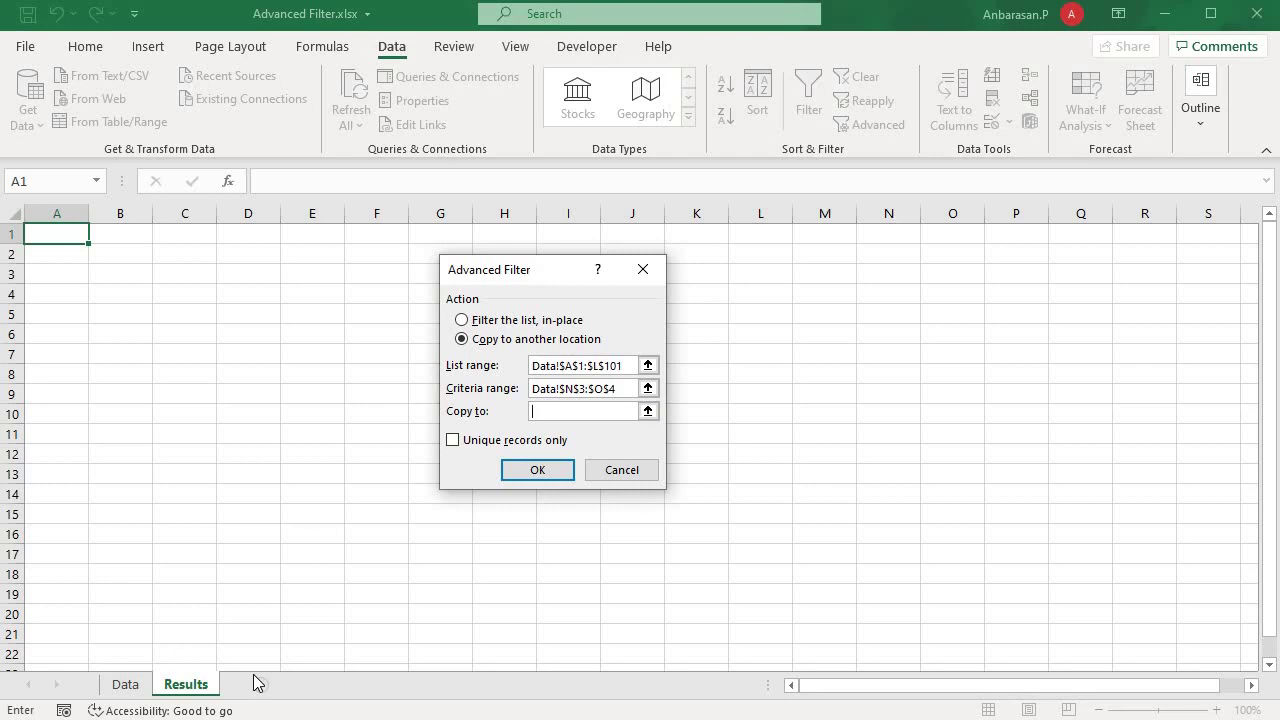
pyautogui.click(69, 233)
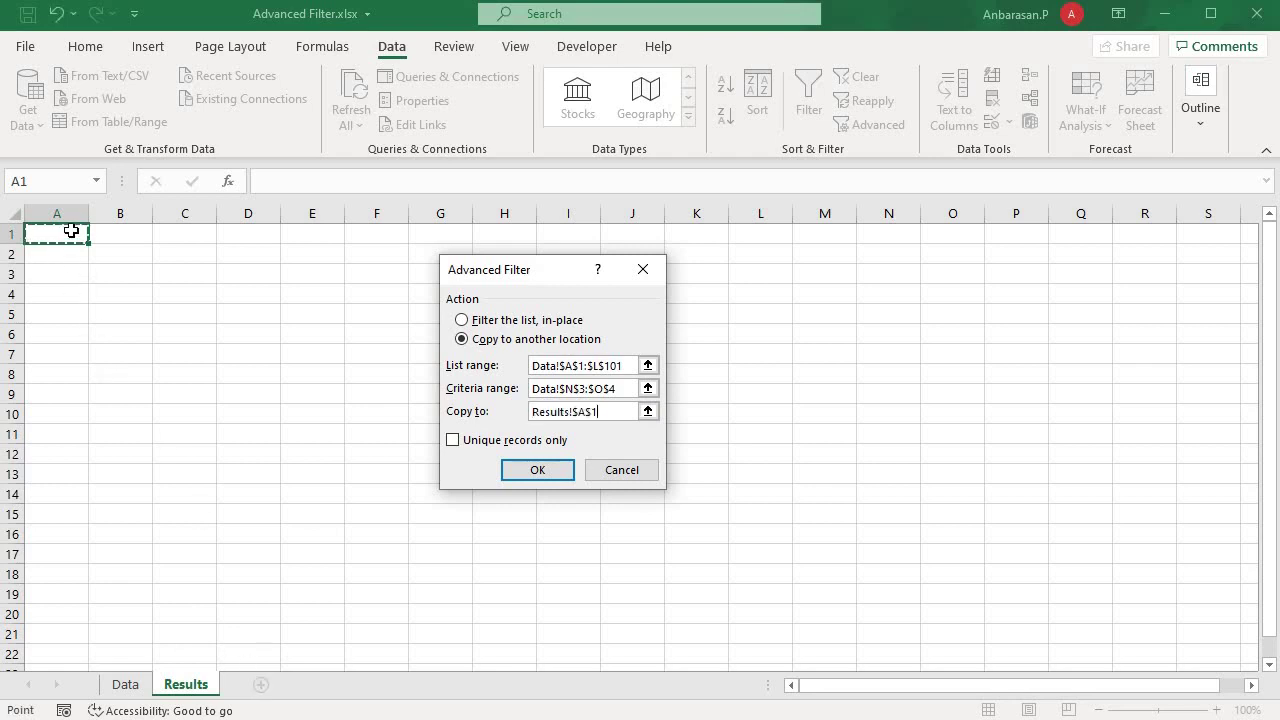
pyautogui.click(533, 472)
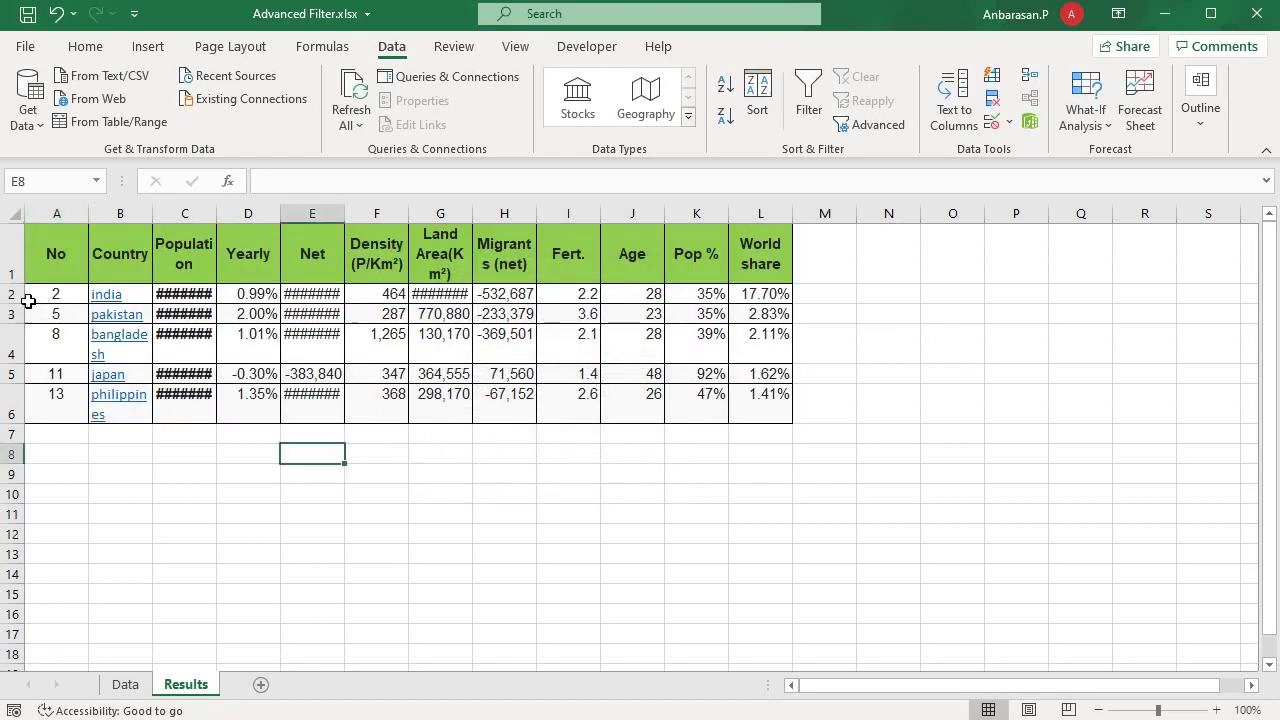
# - Auto-fit the widths of columns B to K on the Results sheet
pyautogui.moveTo(10, 297); pyautogui.dragTo(23, 408)
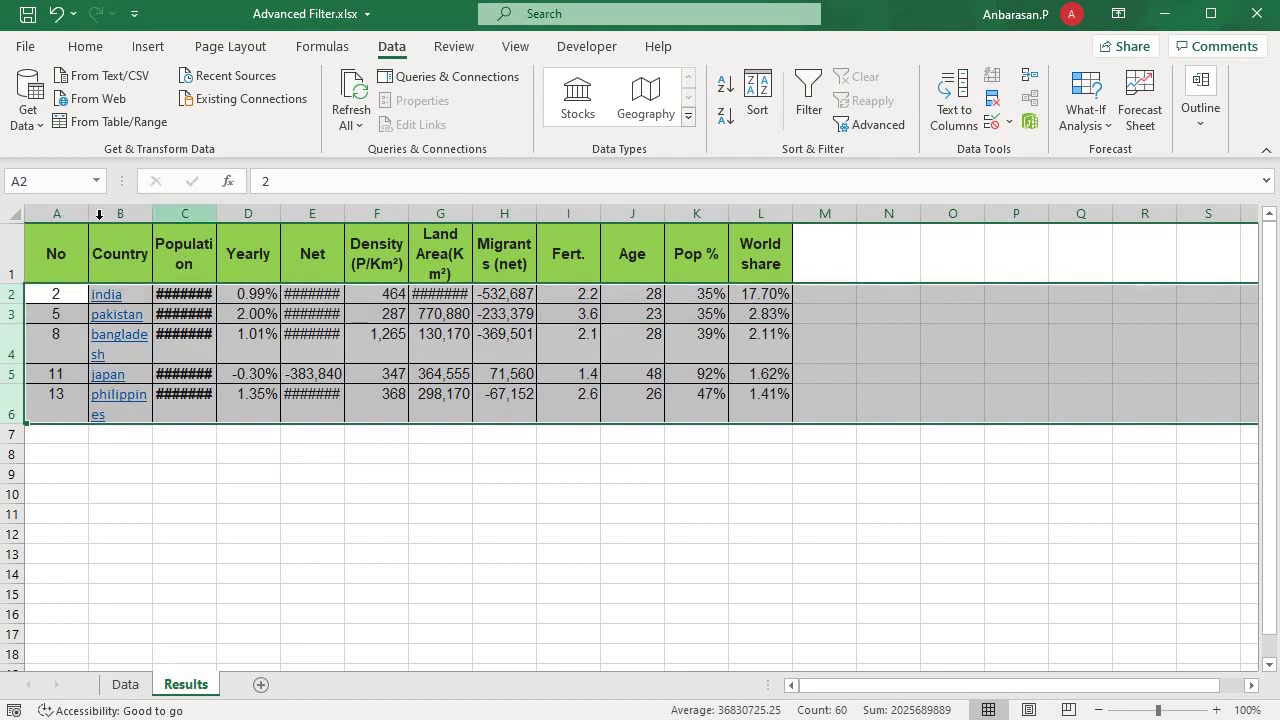
pyautogui.moveTo(120, 213); pyautogui.dragTo(591, 211)
pyautogui.doubleClick(600, 213)
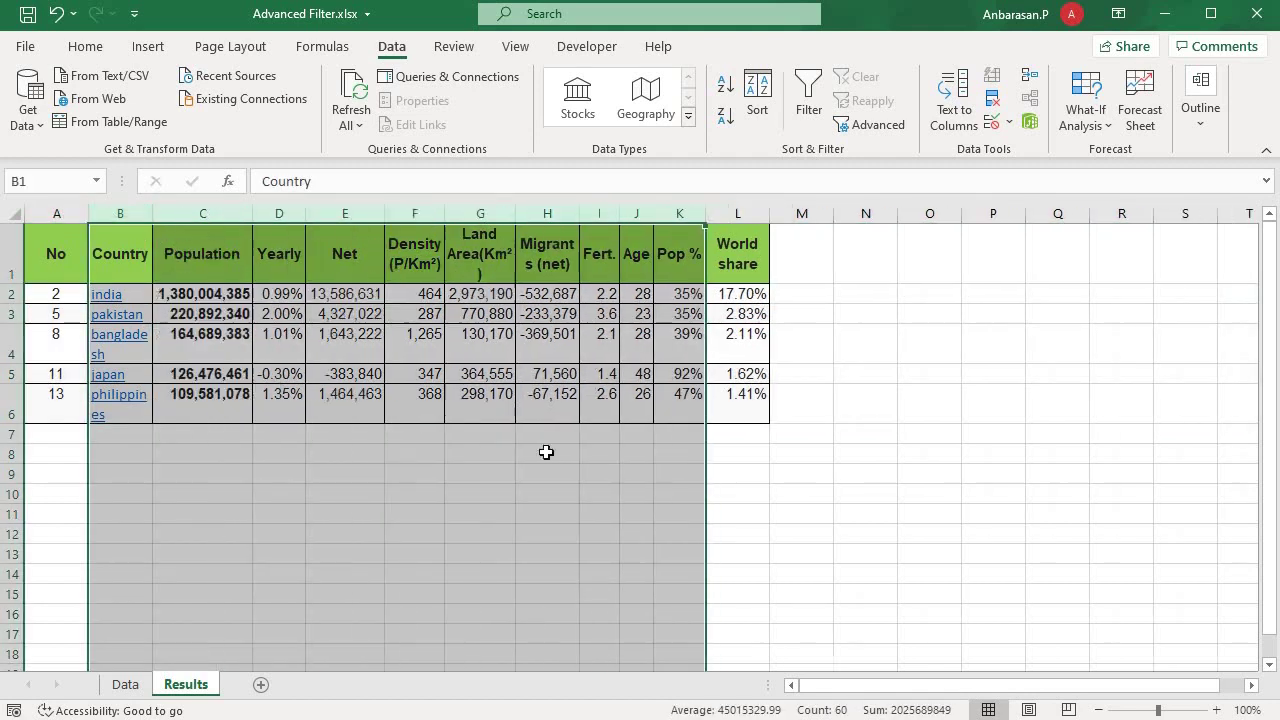
# - Examine the filtered countries' population and No values on the Results sheet and compare them with the Data sheet
pyautogui.click(546, 494)
pyautogui.click(414, 513)
pyautogui.click(129, 494)
pyautogui.click(97, 449)
pyautogui.click(269, 408)
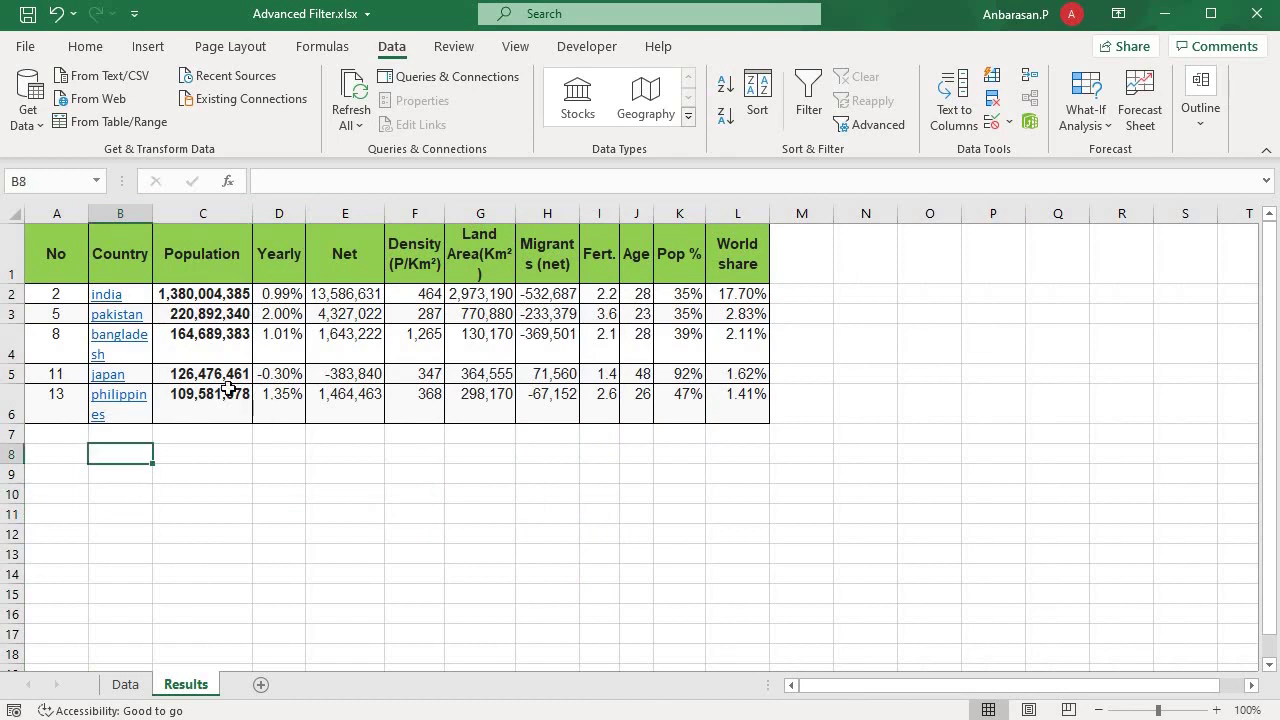
pyautogui.click(195, 340)
pyautogui.click(209, 370)
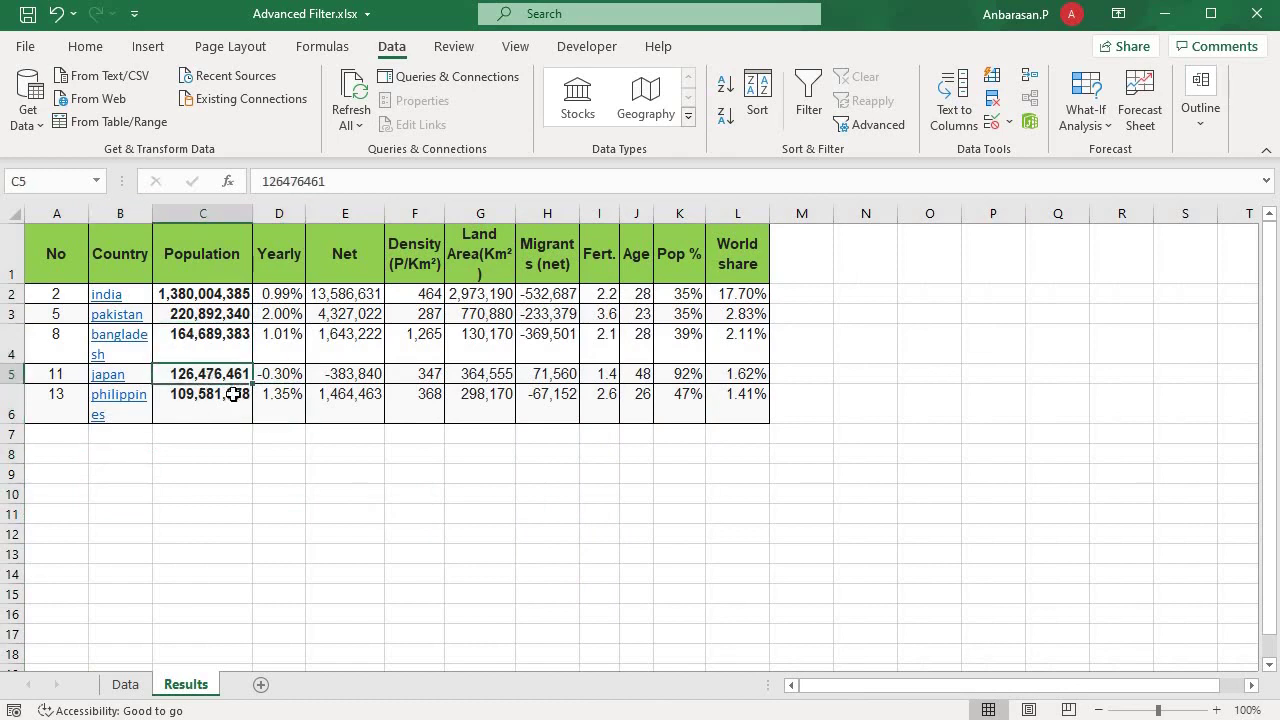
pyautogui.click(225, 456)
pyautogui.click(222, 404)
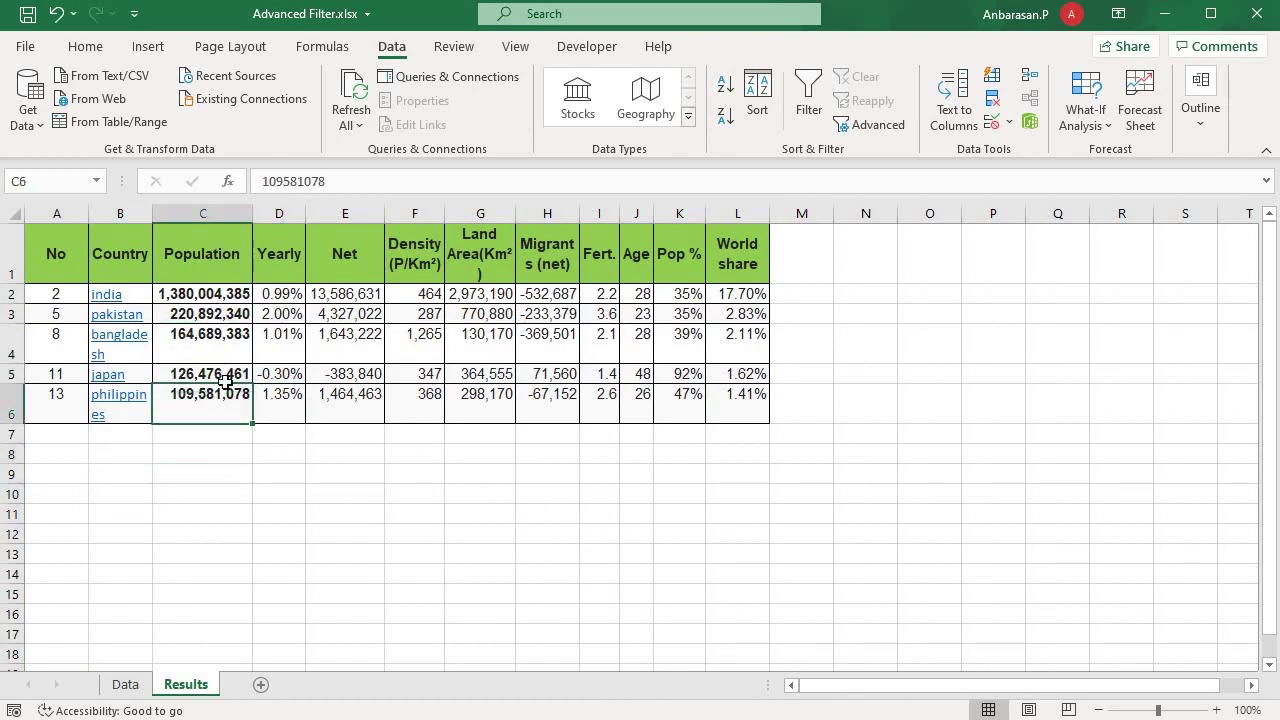
pyautogui.moveTo(218, 300); pyautogui.dragTo(220, 395)
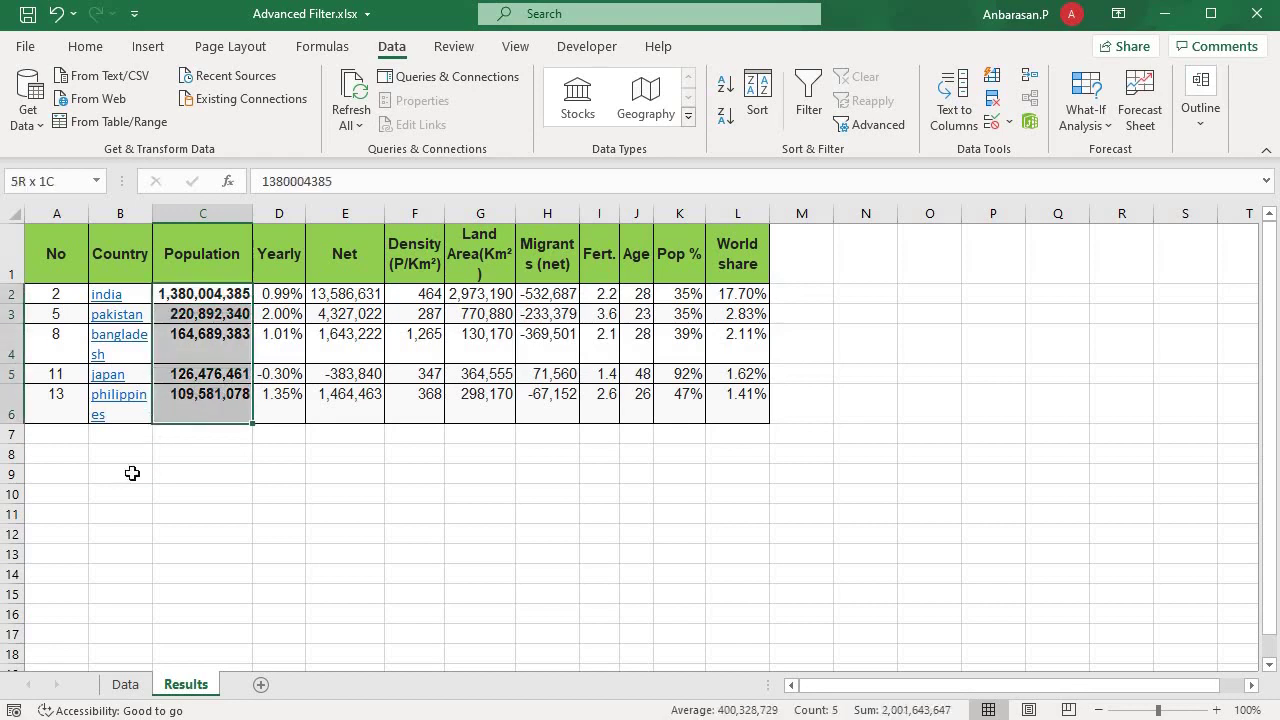
pyautogui.click(125, 684)
pyautogui.scroll(-19, 93, 400)
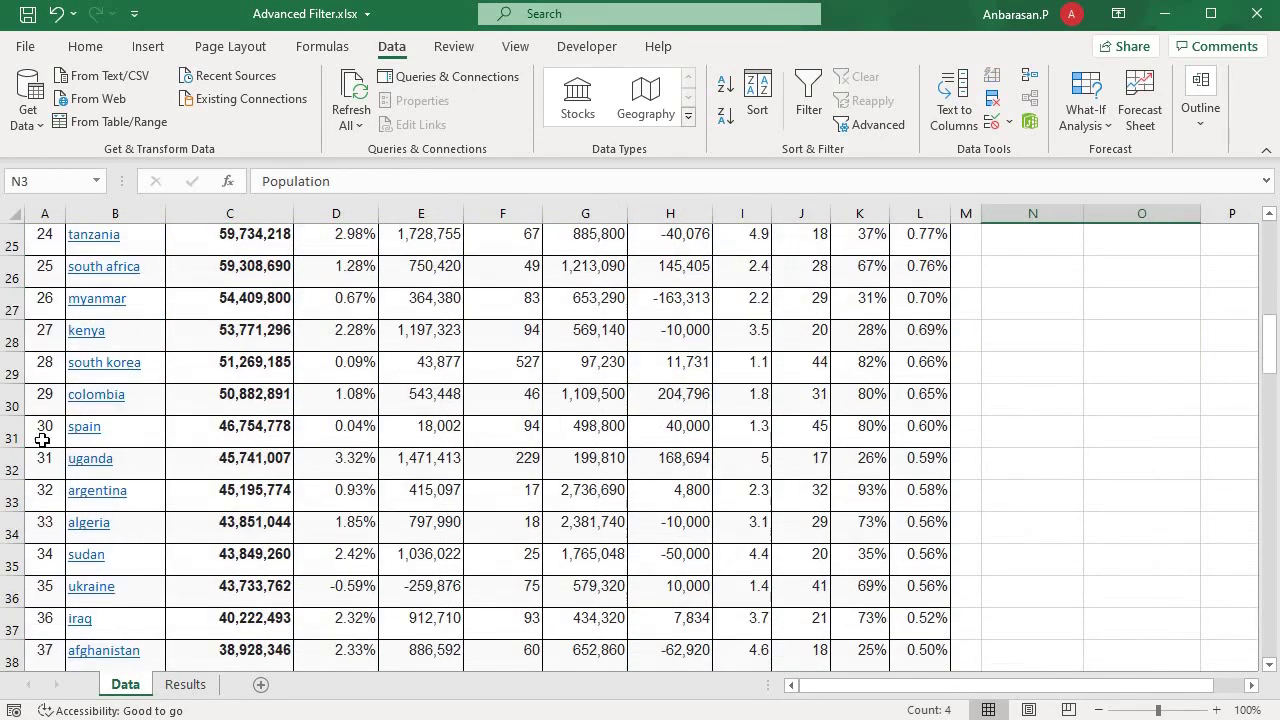
pyautogui.click(195, 684)
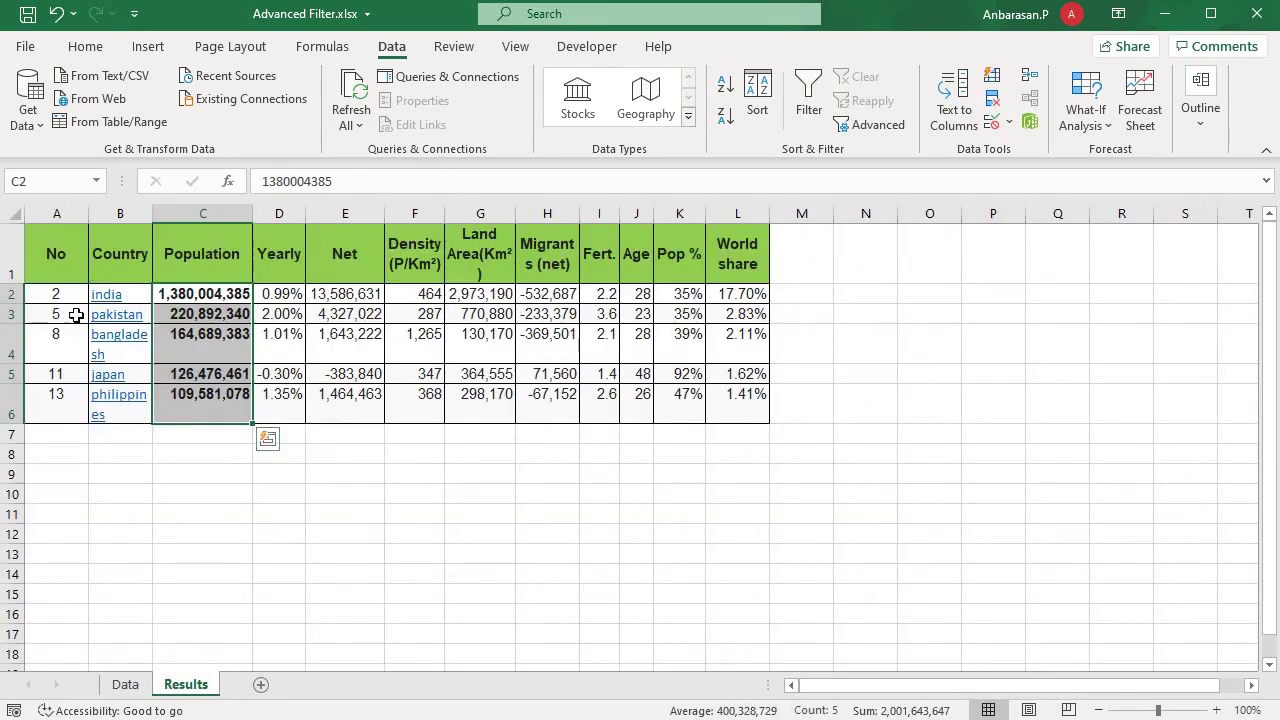
pyautogui.click(71, 400)
pyautogui.moveTo(56, 294); pyautogui.dragTo(56, 404)
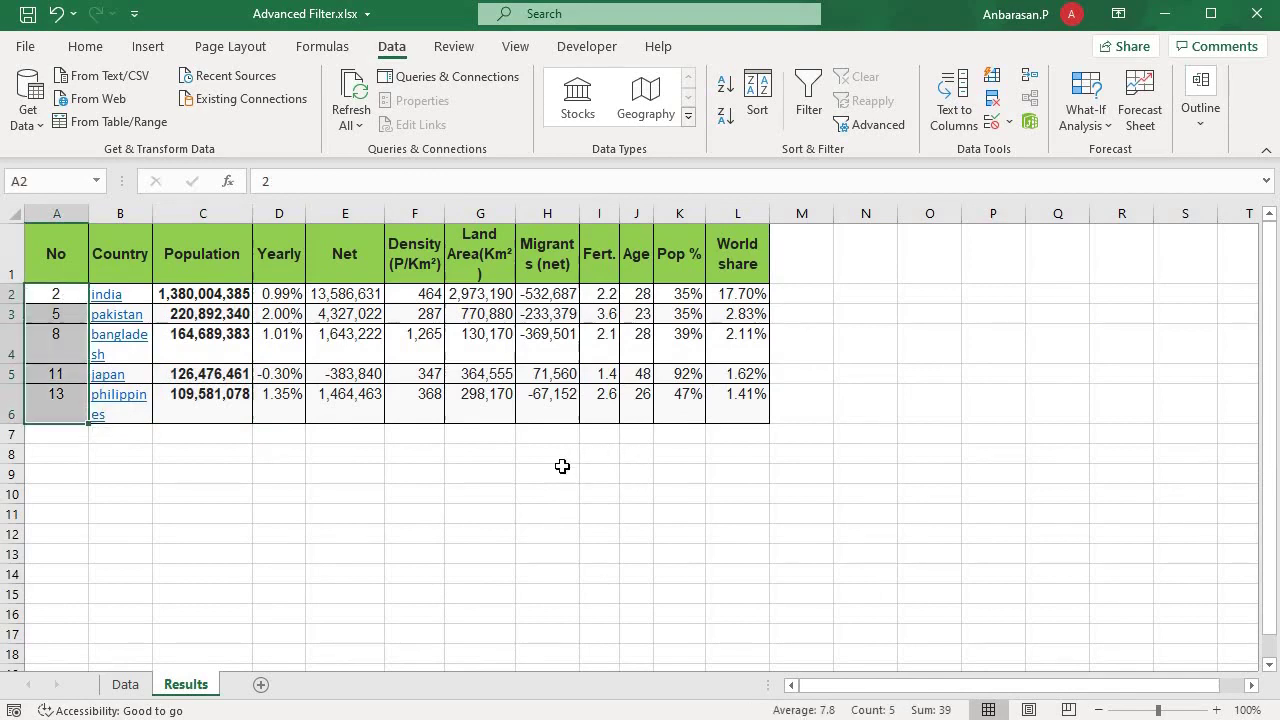
pyautogui.click(562, 466)
pyautogui.click(421, 560)
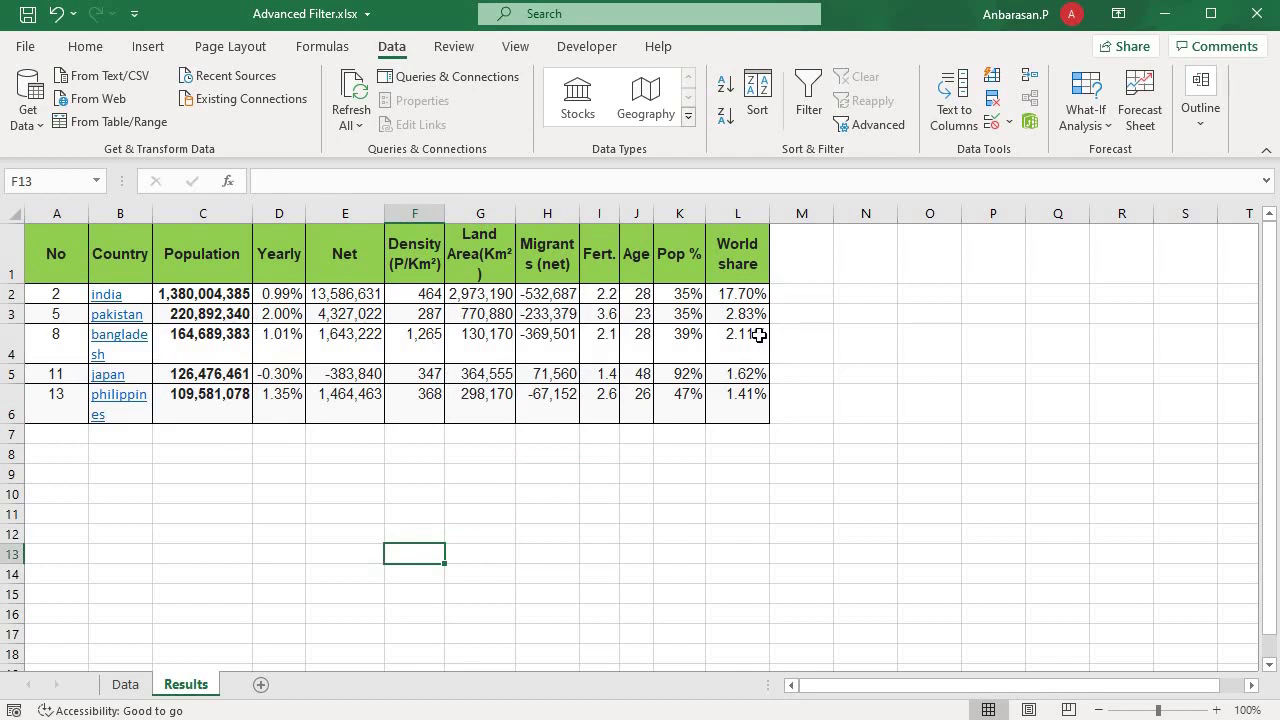
# - Compare the header row of the filtered output on the Results sheet with the Data sheet's headers
pyautogui.click(202, 253)
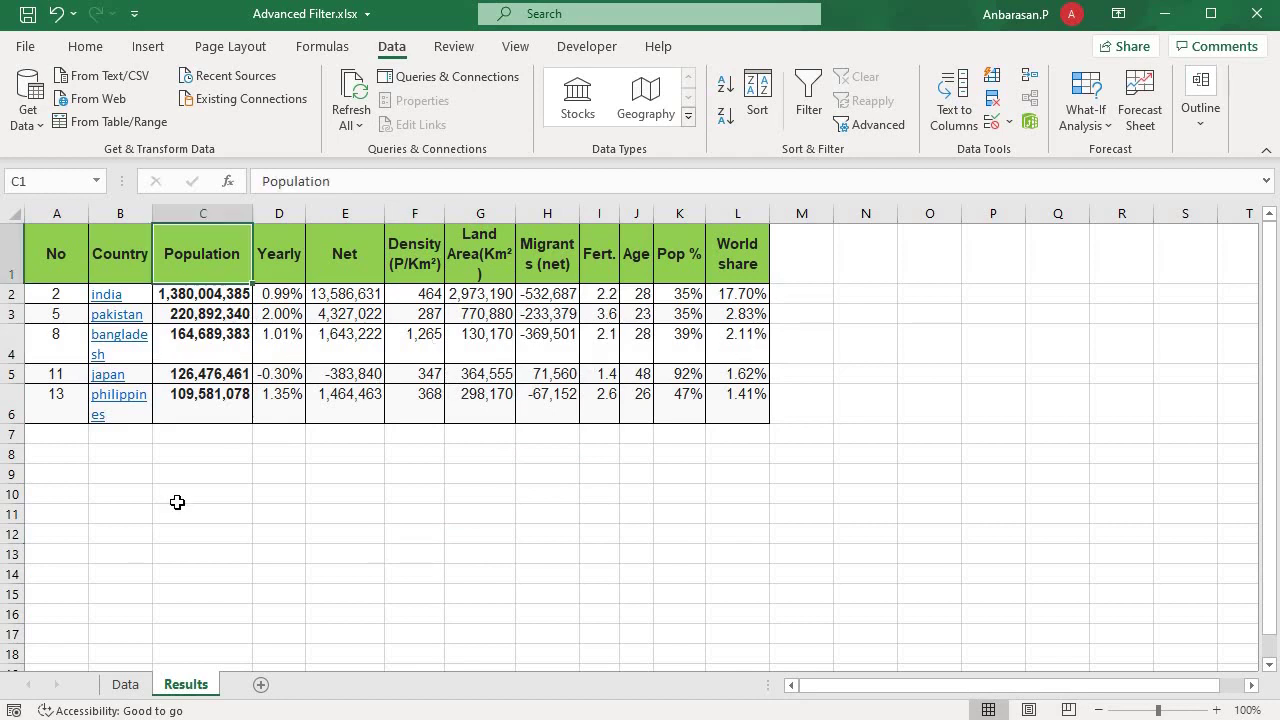
pyautogui.moveTo(130, 263); pyautogui.dragTo(270, 257)
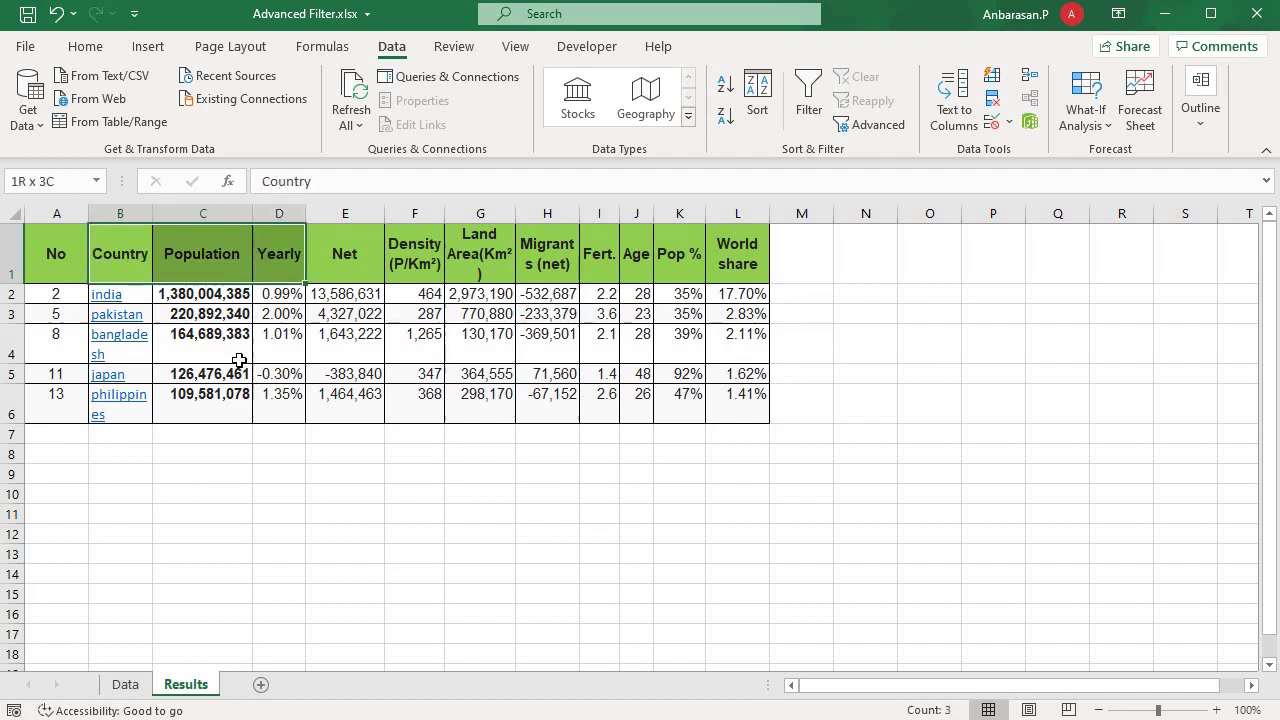
pyautogui.click(236, 352)
pyautogui.click(200, 268)
pyautogui.moveTo(56, 253); pyautogui.dragTo(740, 410)
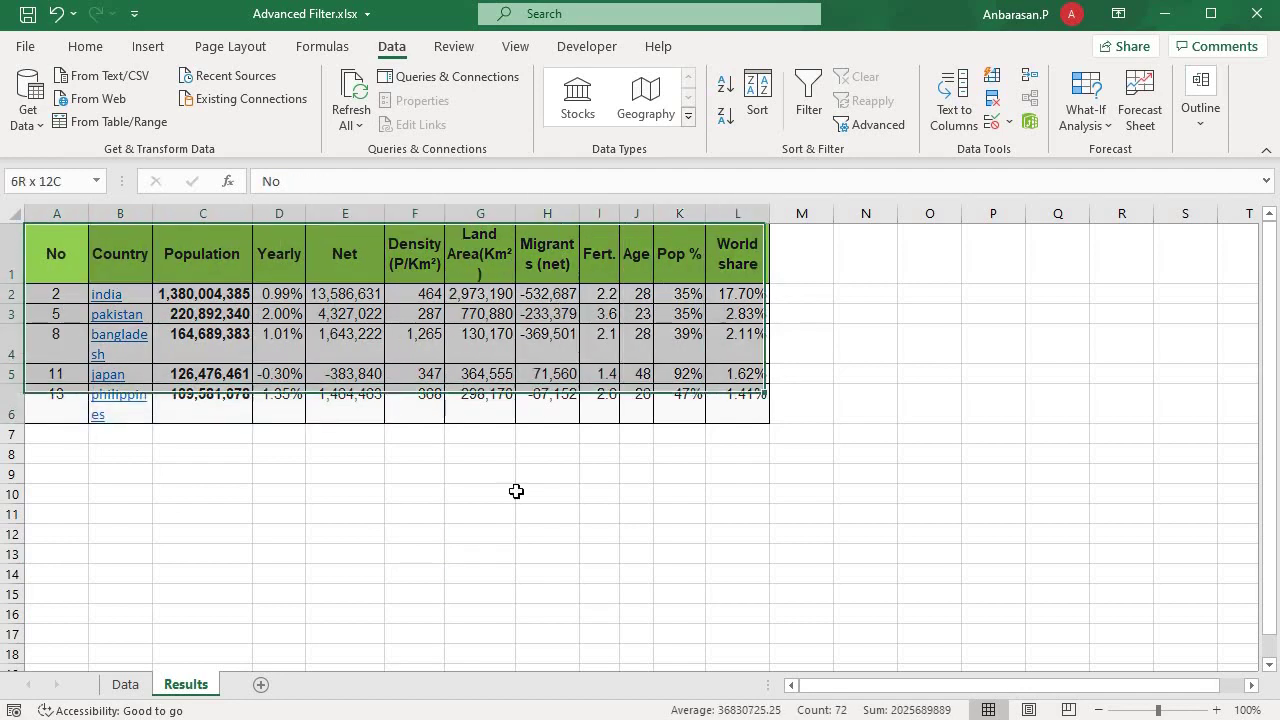
pyautogui.hotkey('ctrl', 'pageup')
pyautogui.scroll(19, 180, 455)
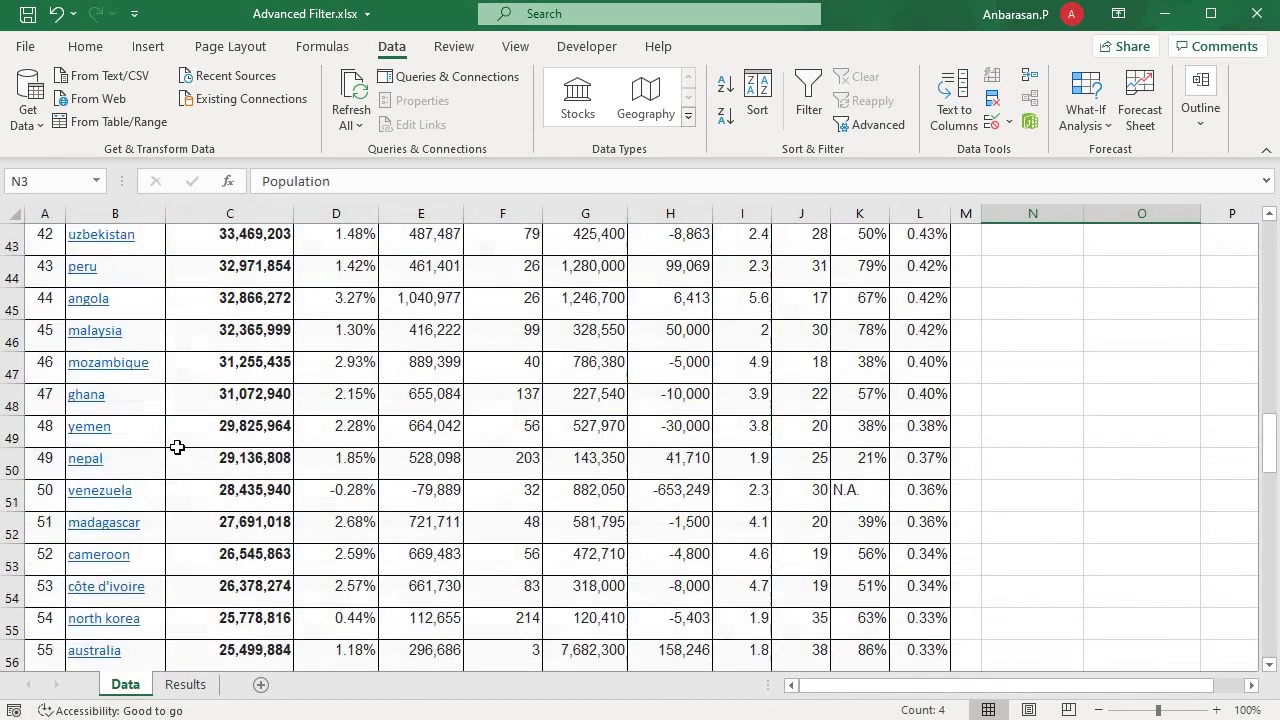
pyautogui.moveTo(56, 244); pyautogui.dragTo(962, 258)
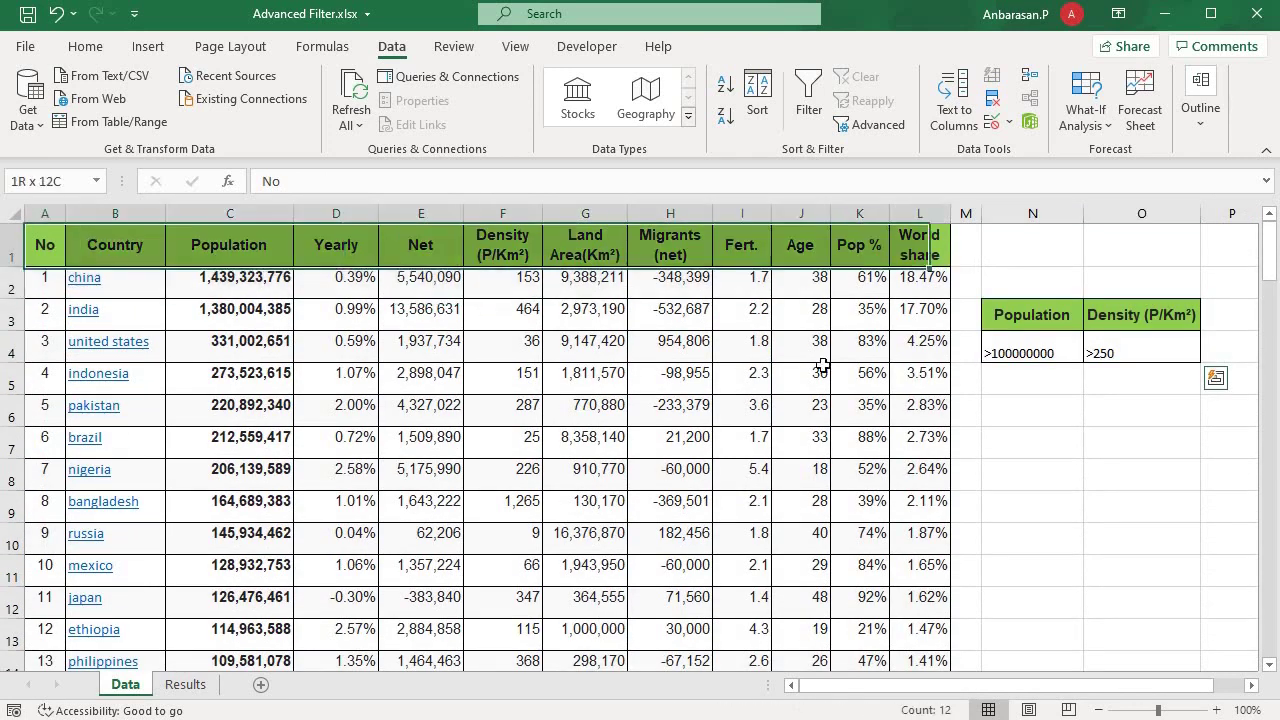
pyautogui.click(180, 688)
pyautogui.hotkey('ctrl', 'pagedown')
pyautogui.moveTo(40, 274); pyautogui.dragTo(766, 256)
pyautogui.click(196, 382)
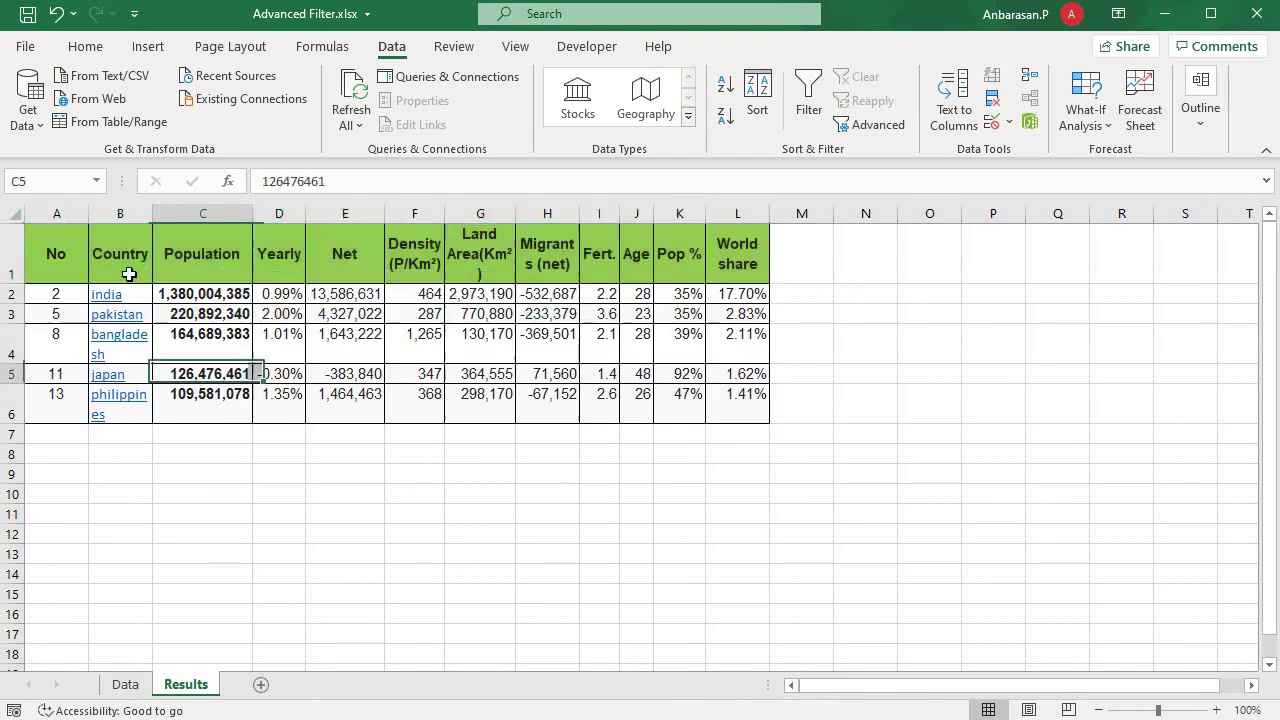
# - Copy the Country, Population and Net headers to N1:P1 of the Results sheet and widen columns N to P
pyautogui.press('Down')
pyautogui.click(123, 260)
pyautogui.keyDown('ctrl'); pyautogui.click(192, 263); pyautogui.keyUp('ctrl')
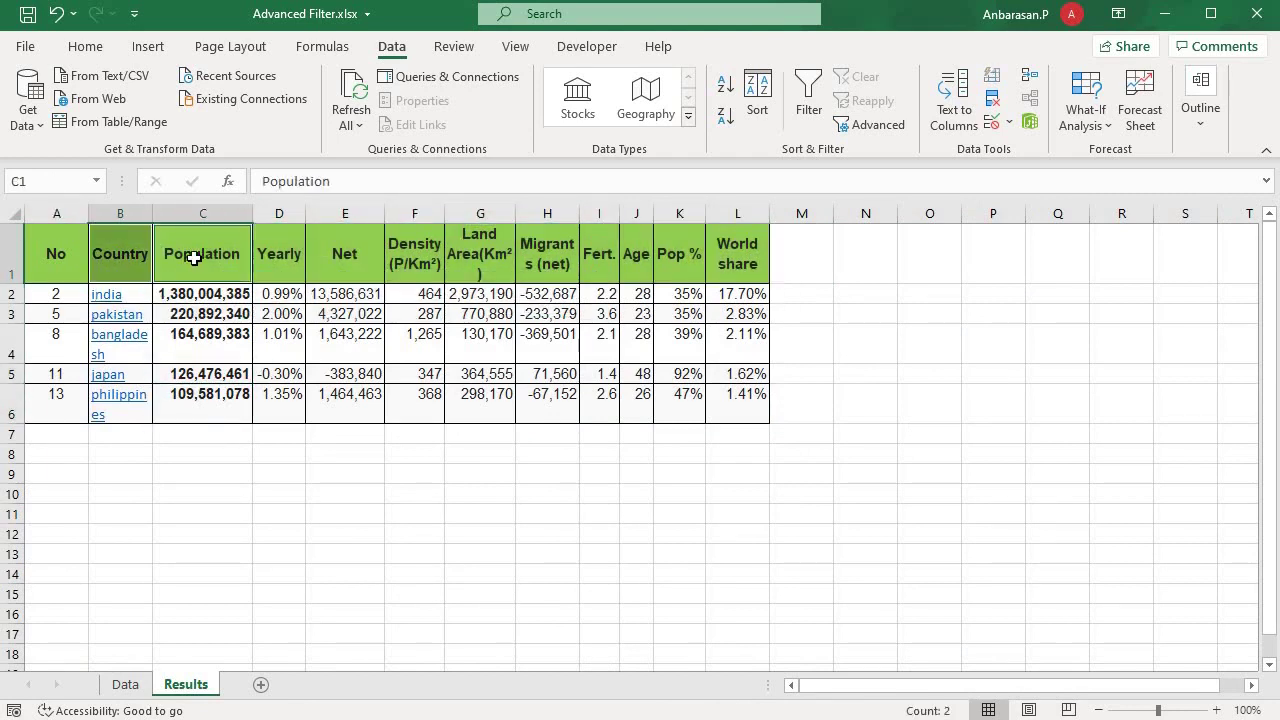
pyautogui.keyDown('ctrl'); pyautogui.click(339, 258); pyautogui.keyUp('ctrl')
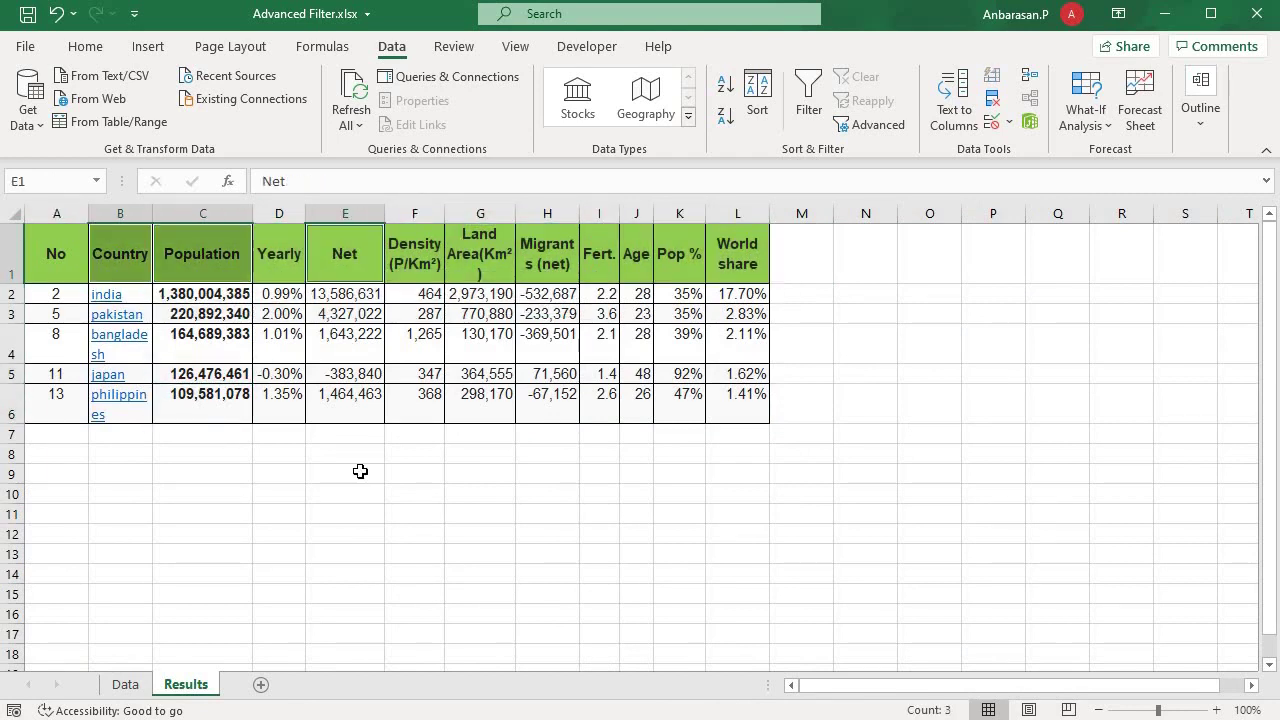
pyautogui.hotkey('ctrl', 'c')
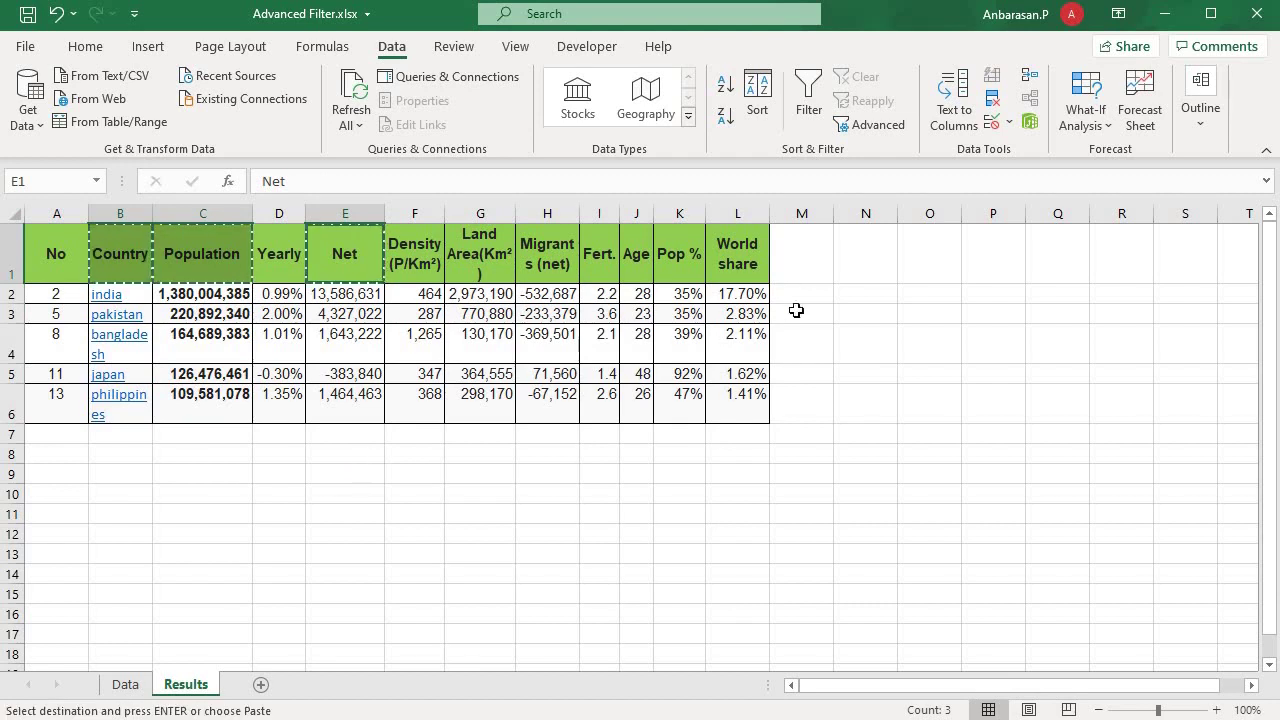
pyautogui.click(866, 252)
pyautogui.hotkey('ctrl', 'v')
pyautogui.moveTo(866, 213); pyautogui.dragTo(986, 208)
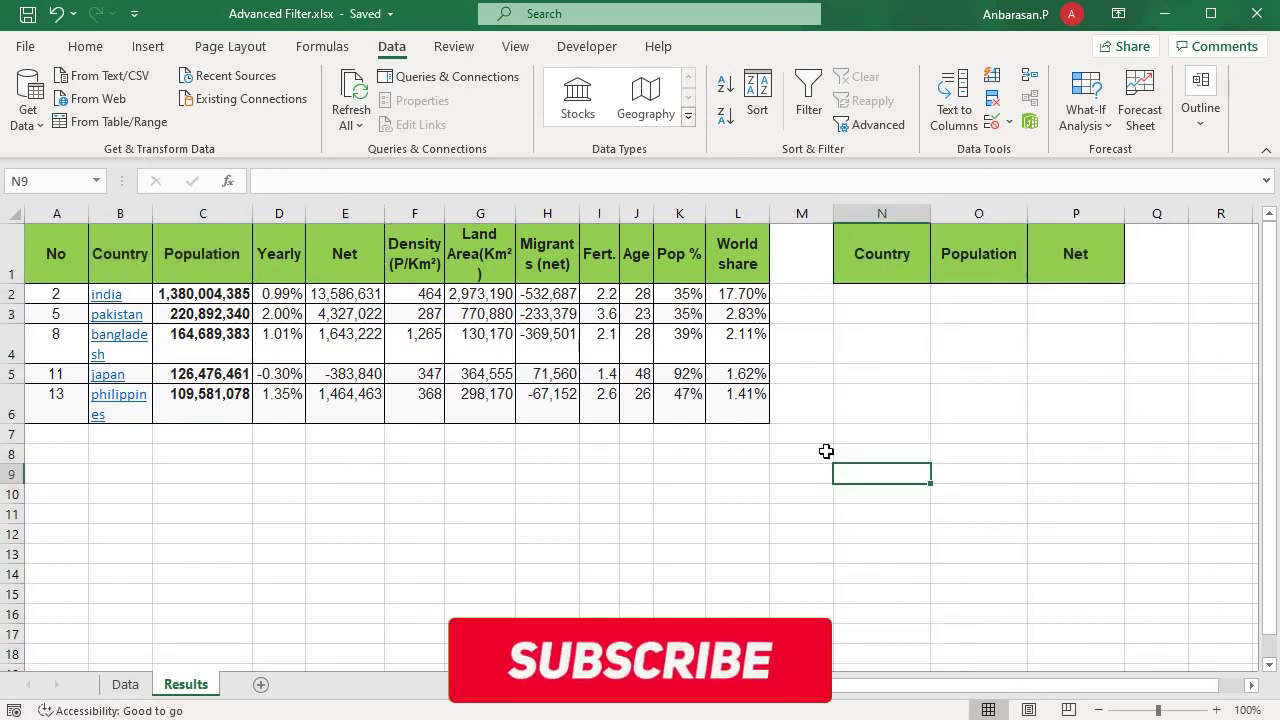
# - Change the Population criterion in cell N4 of the Data sheet to >10000000
pyautogui.click(851, 437)
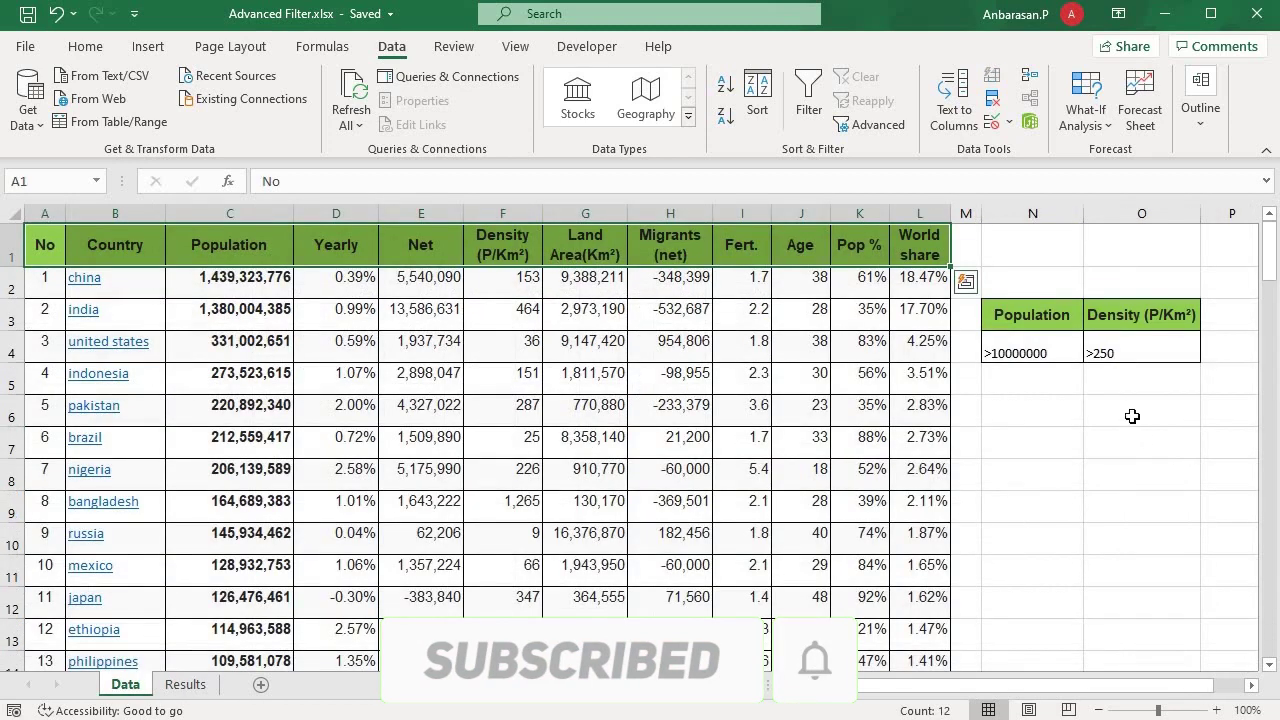
pyautogui.doubleClick(1056, 349)
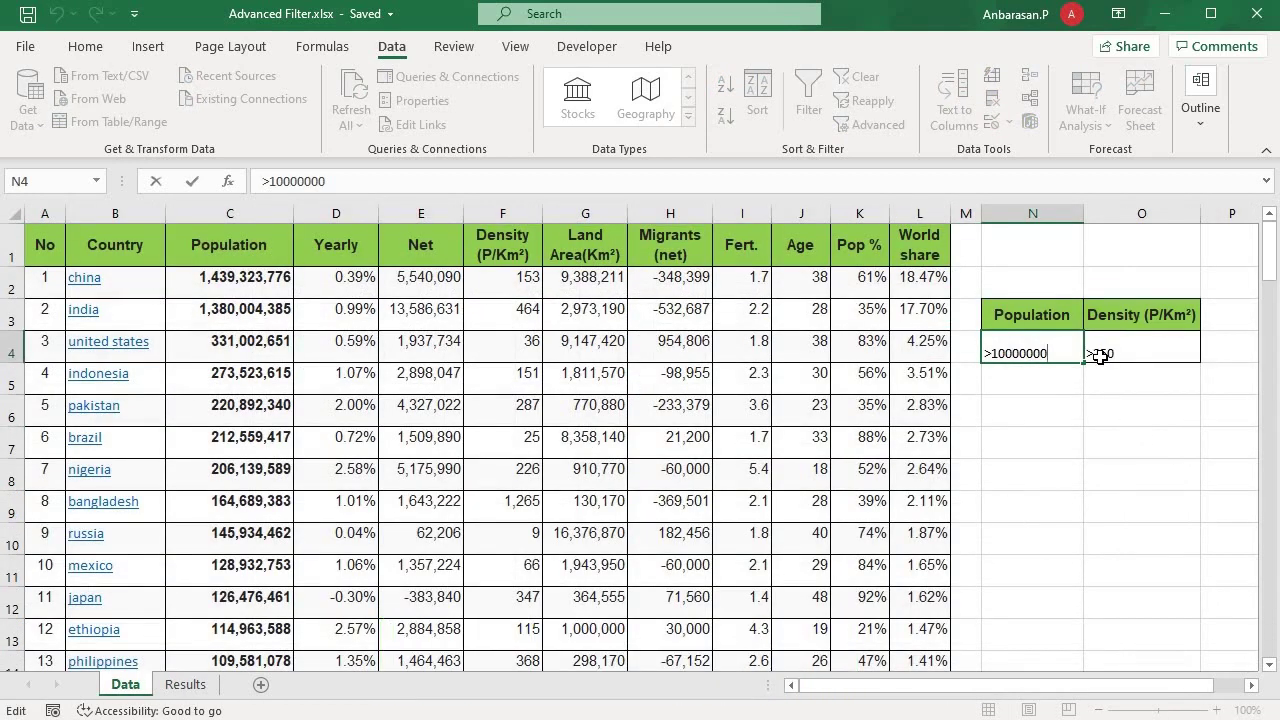
pyautogui.press('Return')
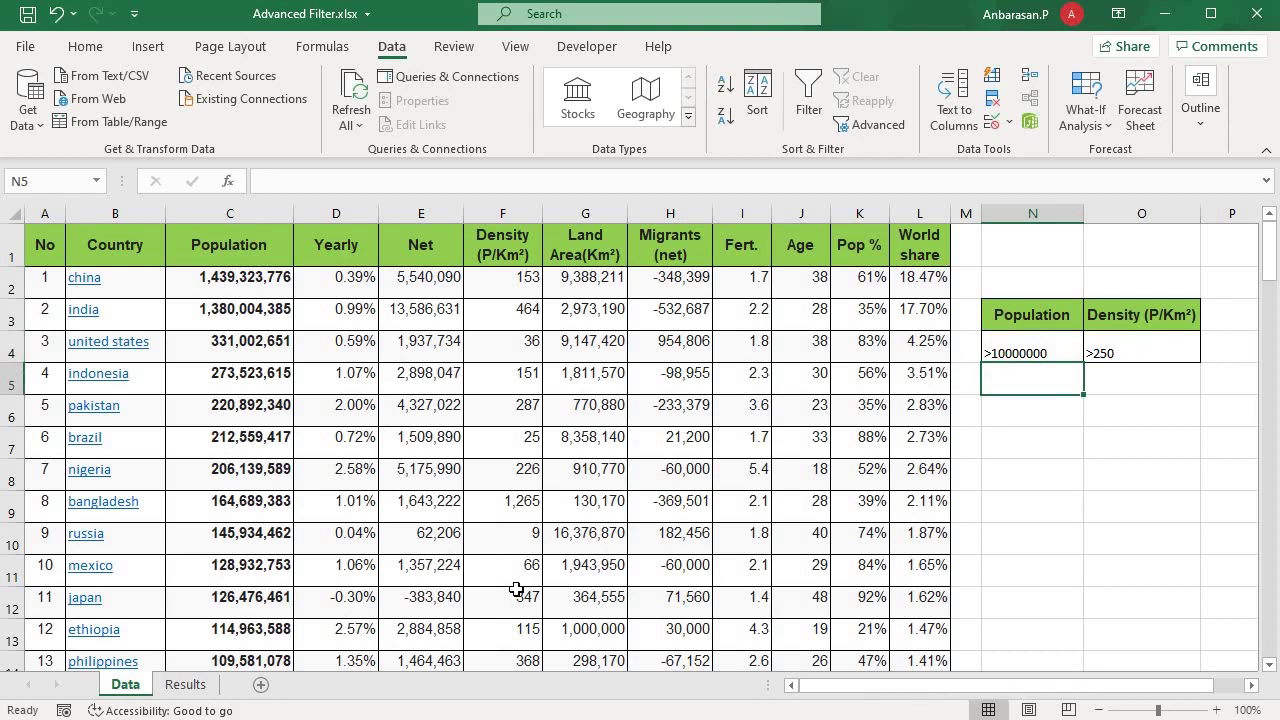
# - Start another Advanced Filter from an empty cell of the Results sheet, set to copy to another location
pyautogui.click(185, 684)
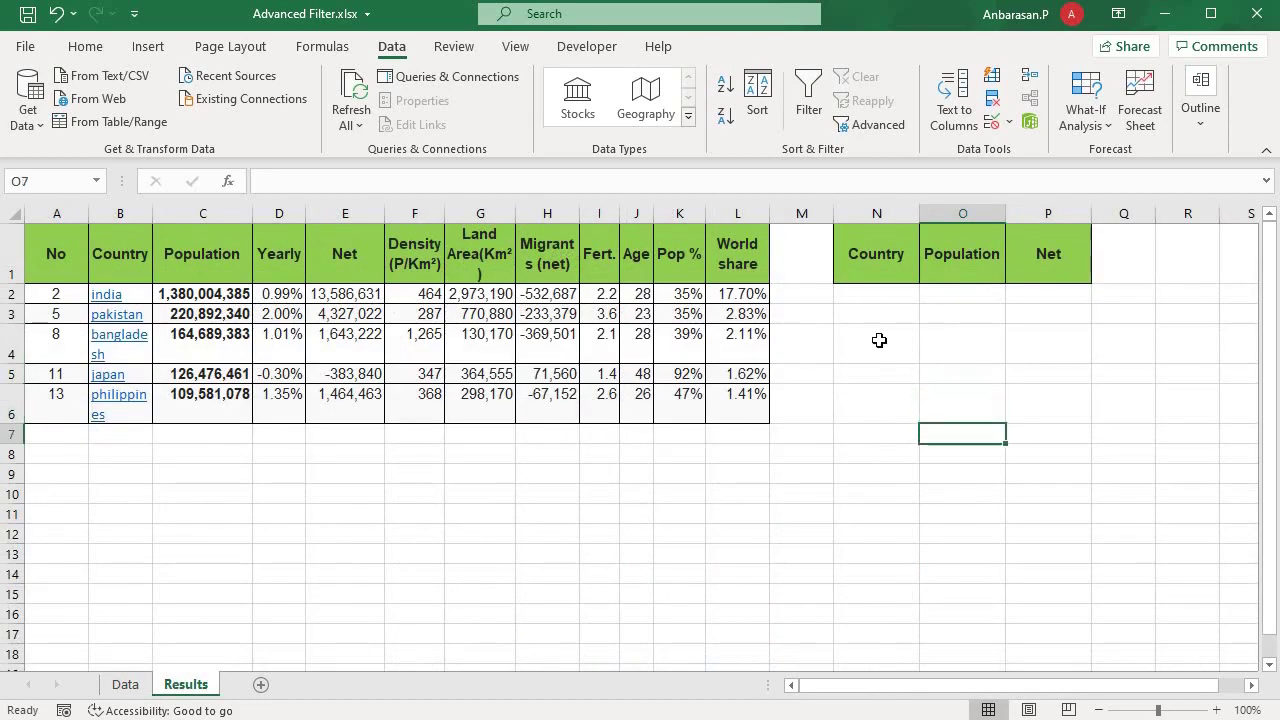
pyautogui.click(880, 343)
pyautogui.click(879, 438)
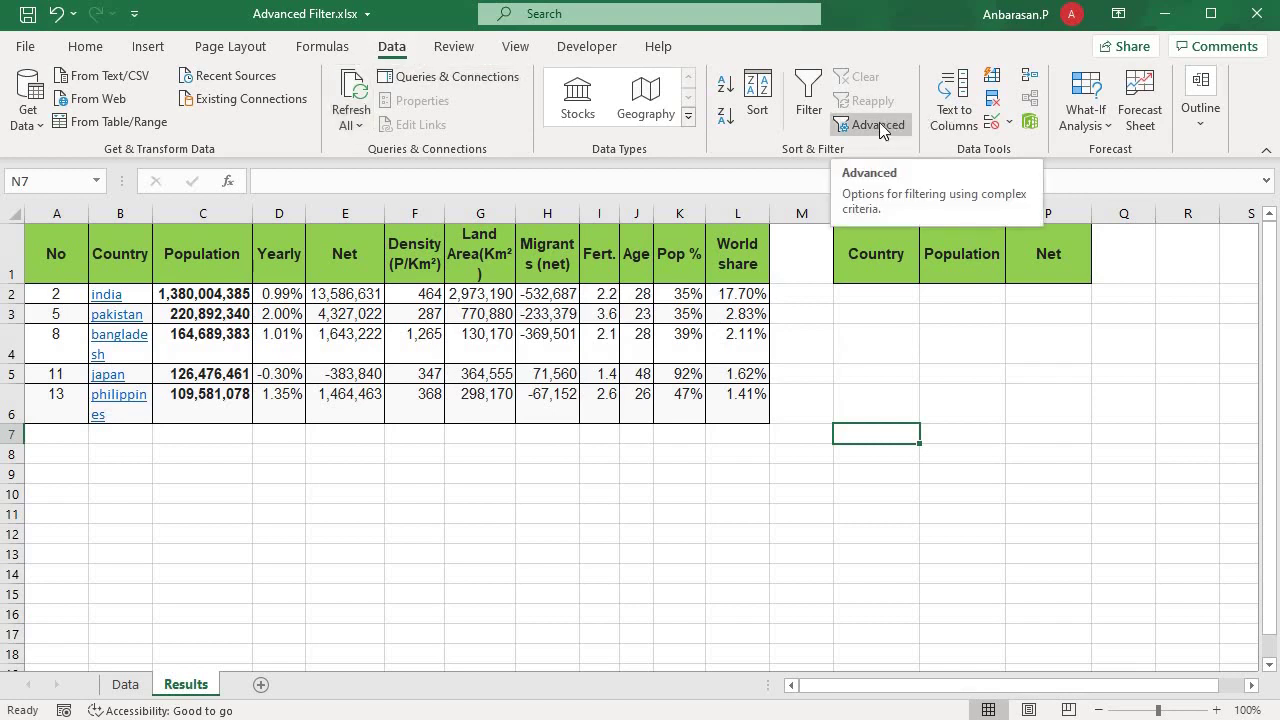
pyautogui.click(878, 127)
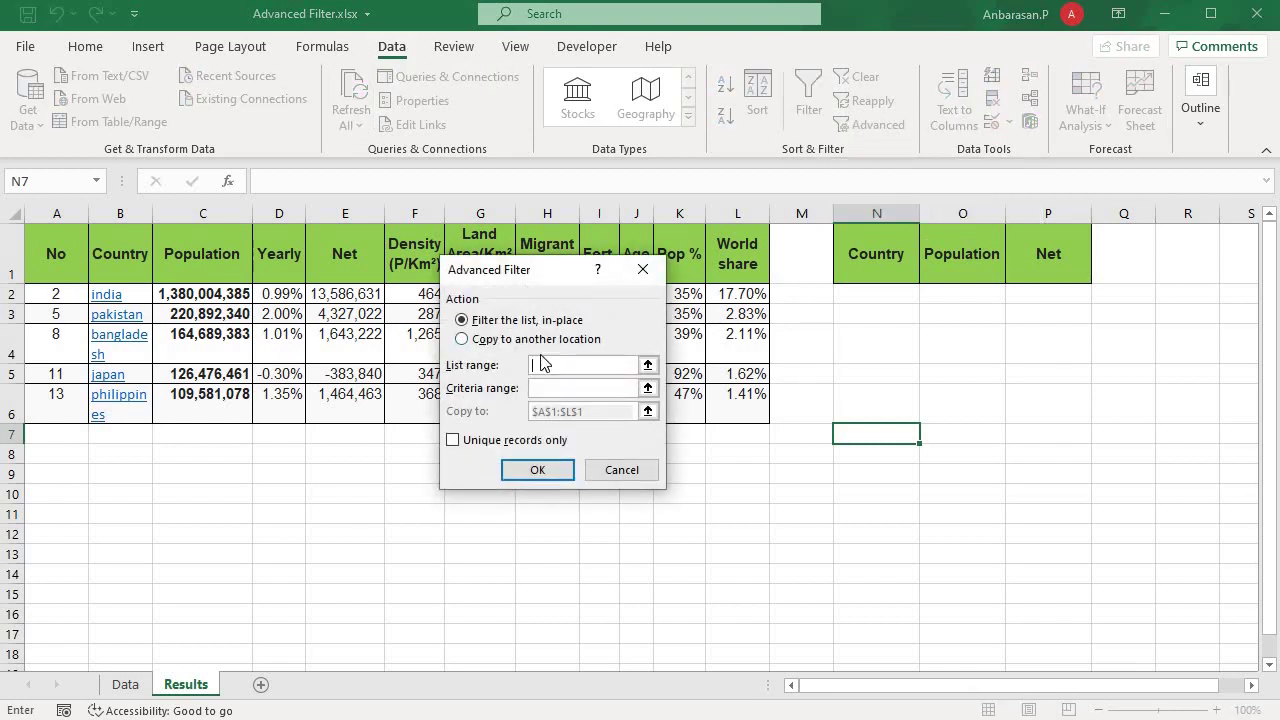
pyautogui.click(461, 339)
# - Set the new filter's list range to the full country table, Data!$A$1:$L$101
pyautogui.click(126, 686)
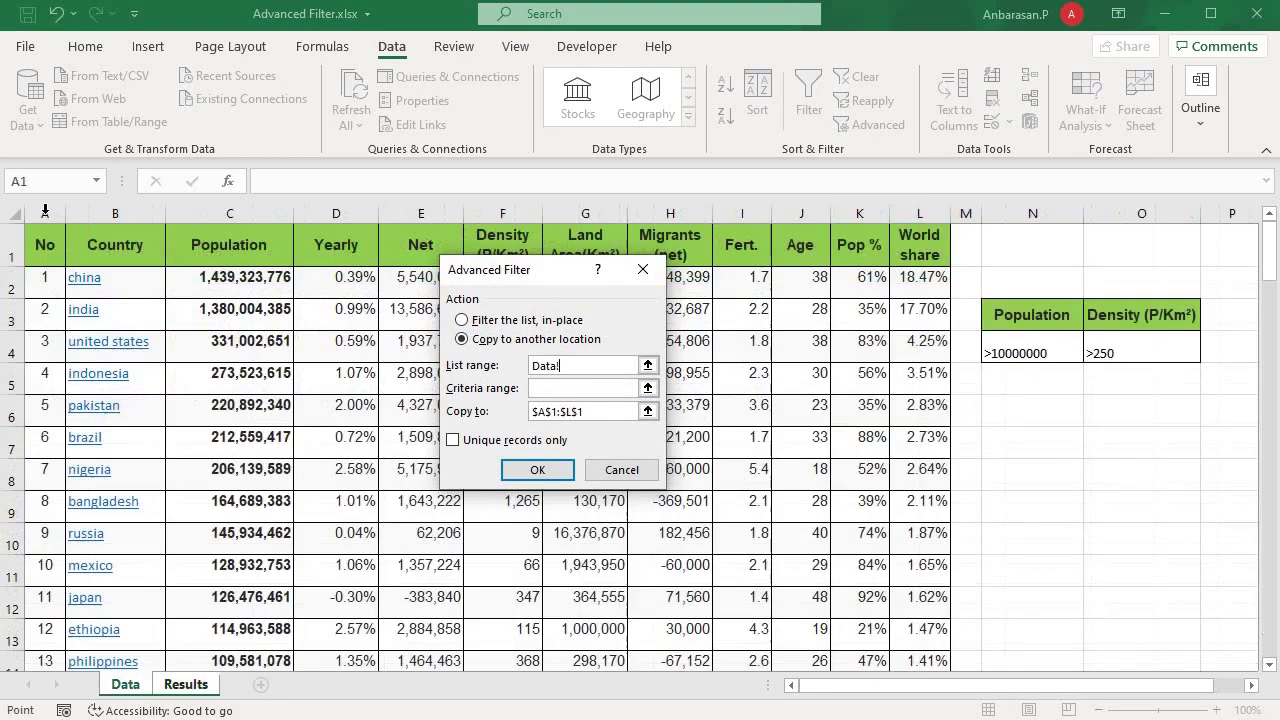
pyautogui.hotkey('ctrl', 'shift', 'Right')
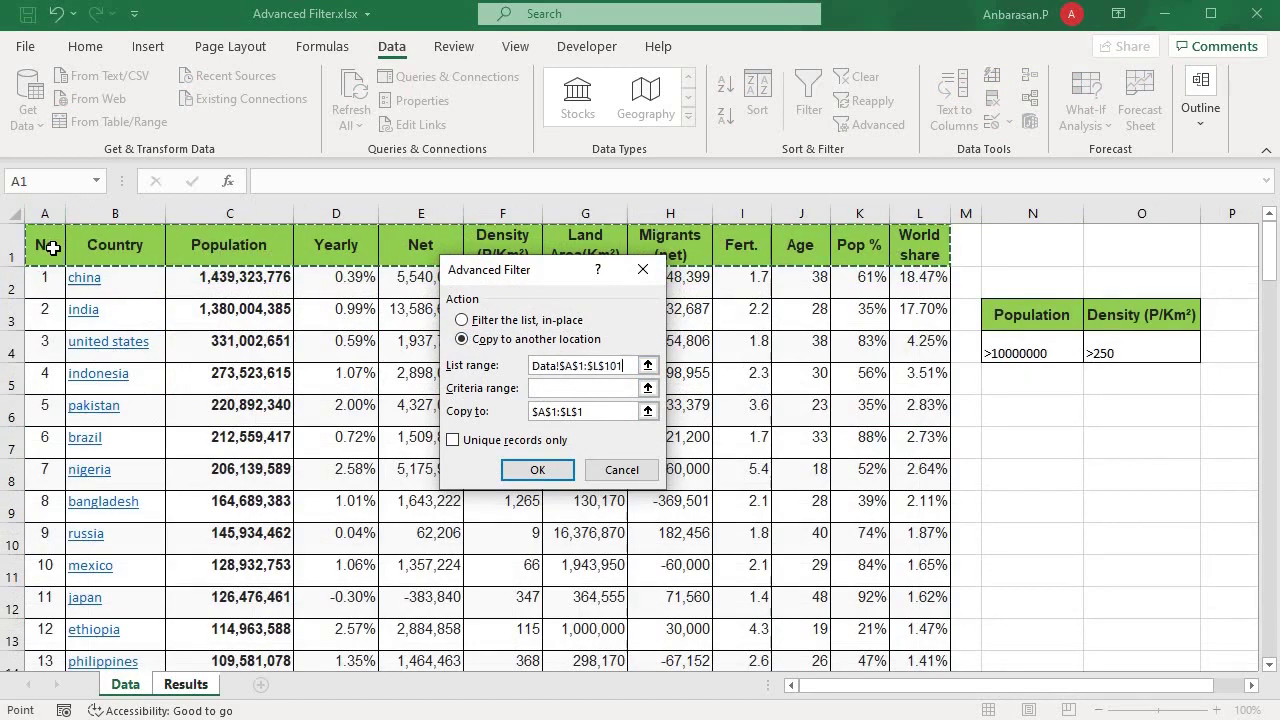
pyautogui.hotkey('ctrl', 'shift', 'Down')
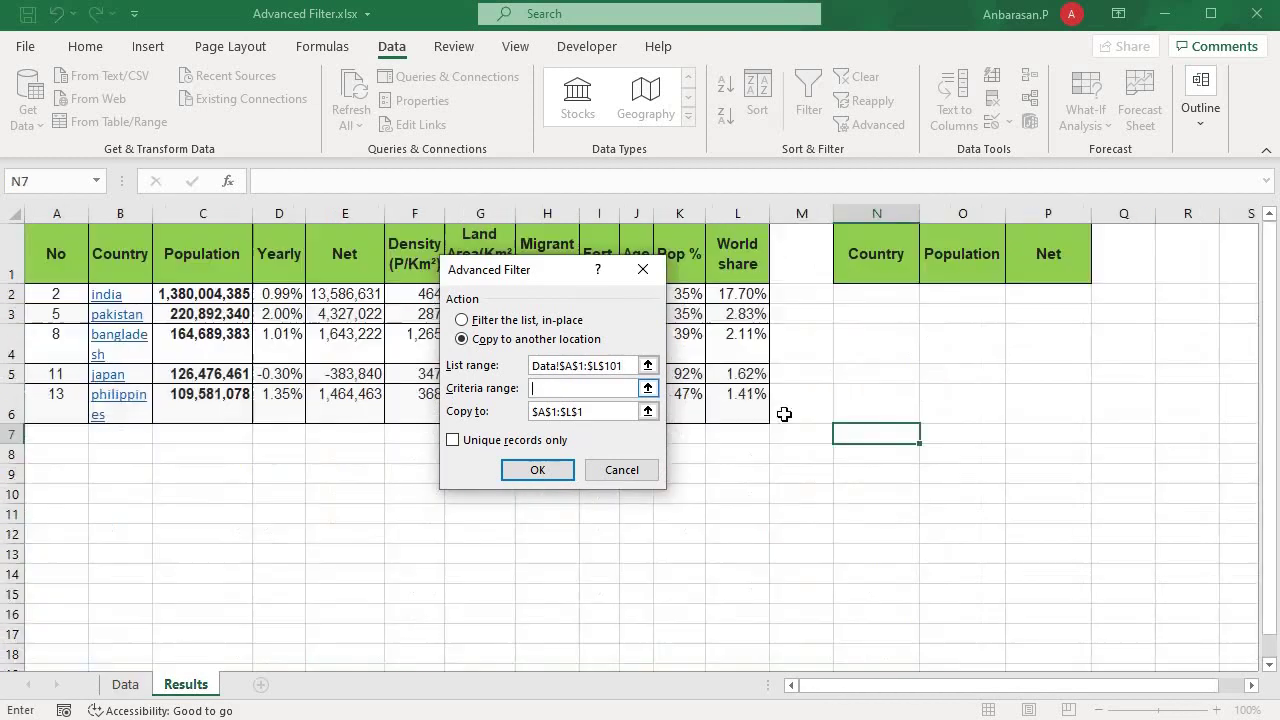
# - Set the new filter's criteria range to the Population and Density criteria, Data!$N$3:$O$4
pyautogui.click(133, 684)
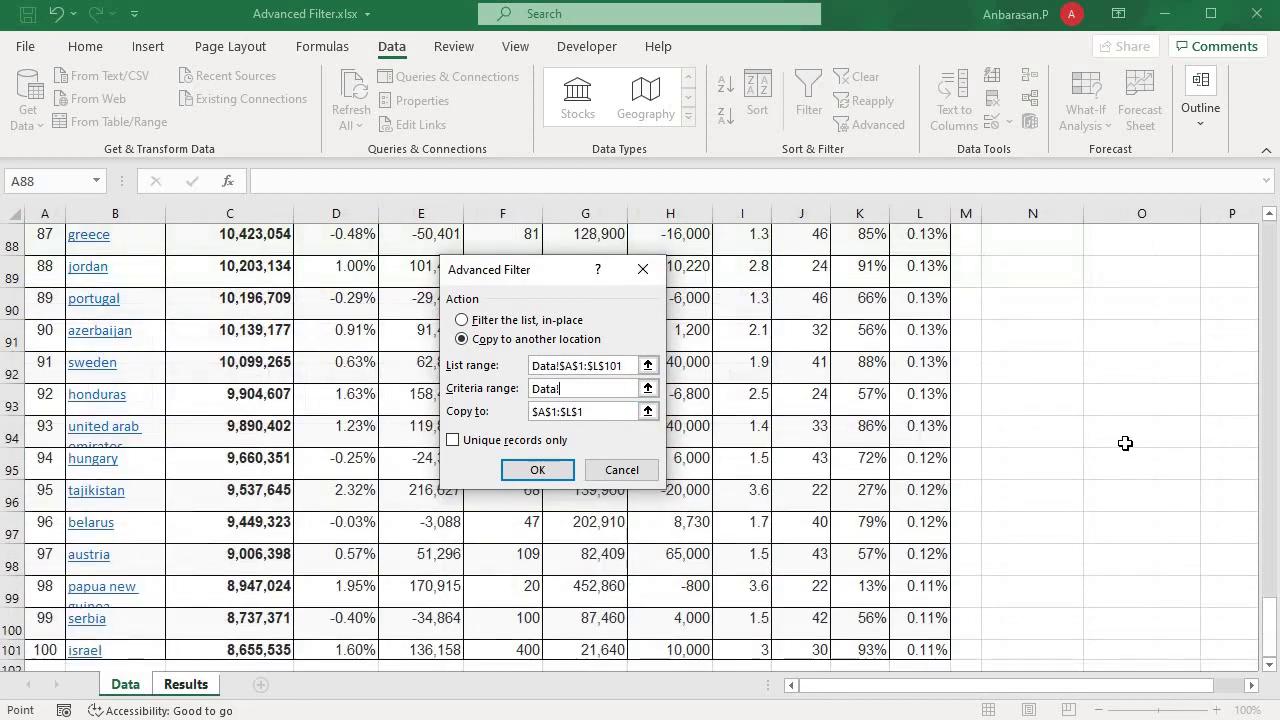
pyautogui.scroll(20, 1125, 443)
pyautogui.scroll(6, 1124, 441)
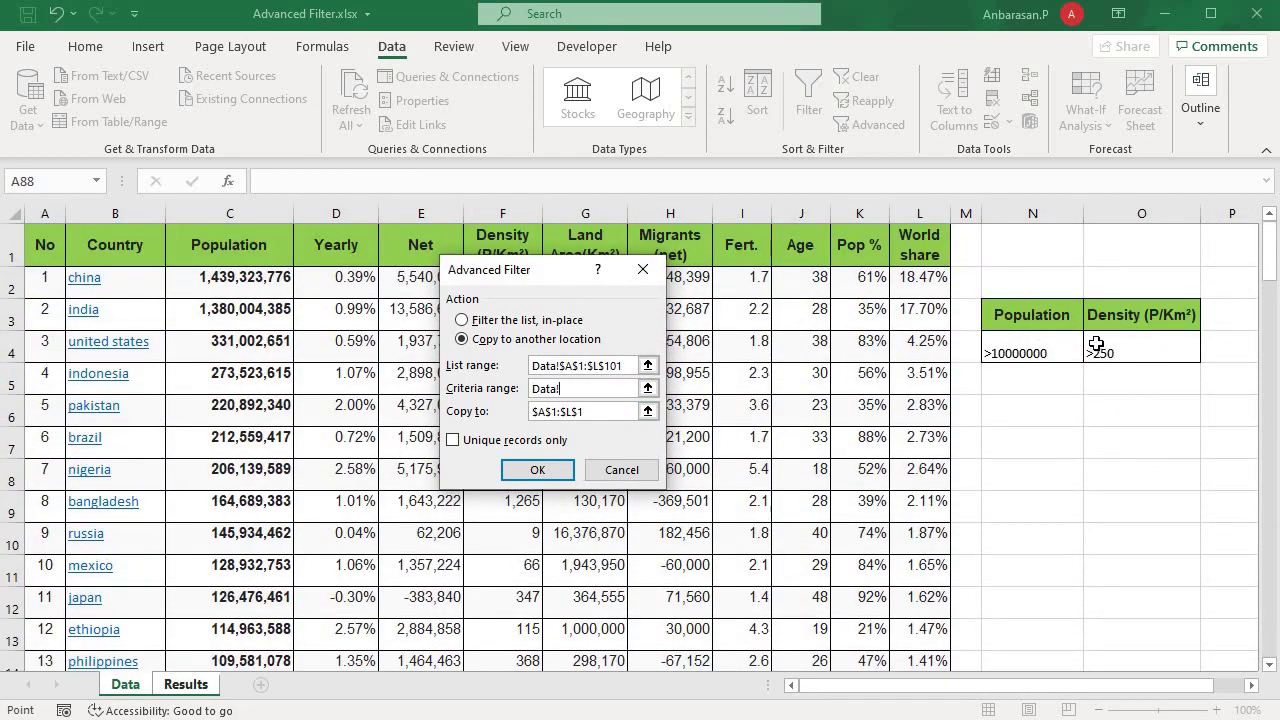
pyautogui.moveTo(1030, 315); pyautogui.dragTo(1136, 339)
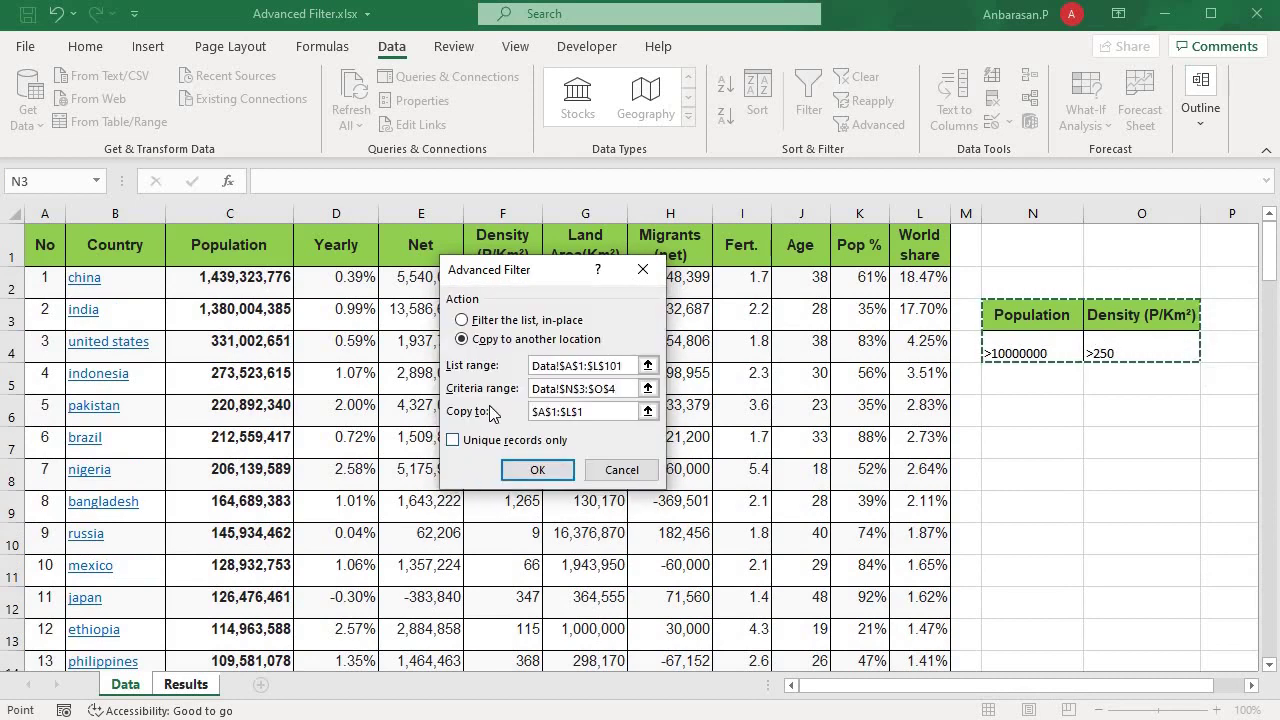
# - Replace the copy destination with the three pasted headers, Results!$N$1:$P$1, and run the Advanced Filter
pyautogui.moveTo(613, 420); pyautogui.dragTo(513, 414)
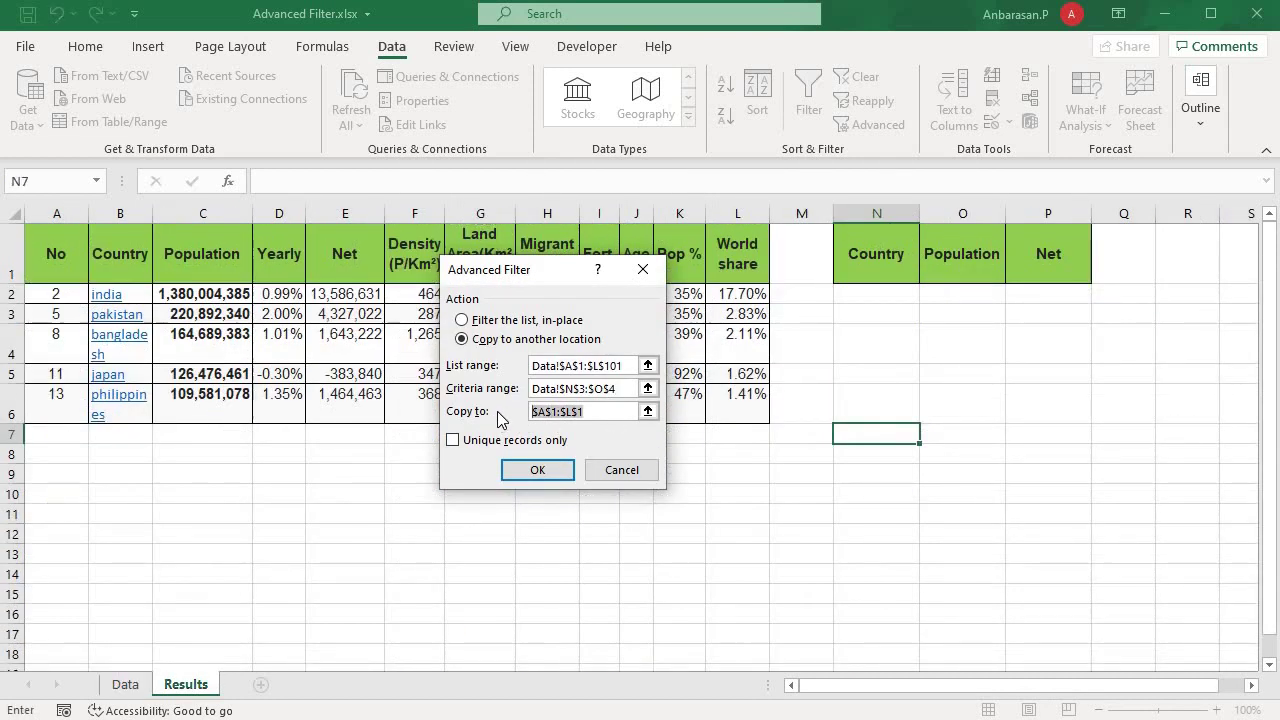
pyautogui.press('BackSpace')
pyautogui.moveTo(876, 254); pyautogui.dragTo(1040, 256)
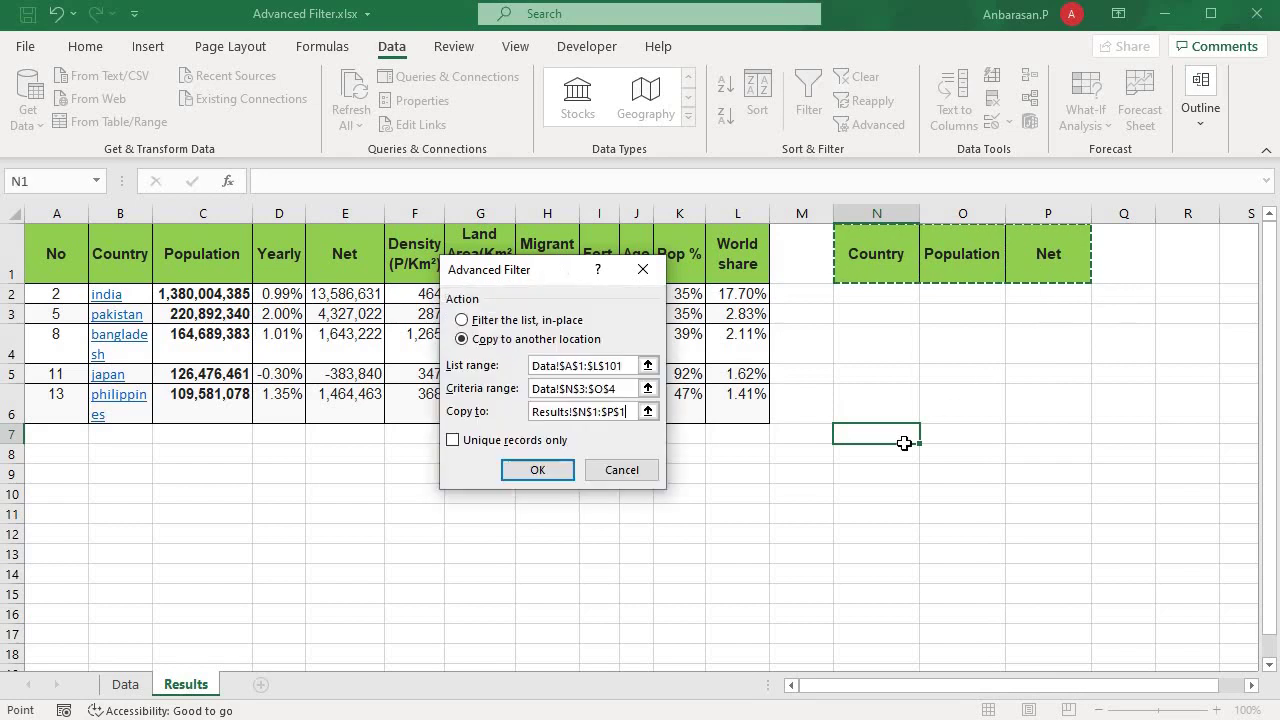
pyautogui.click(537, 471)
pyautogui.click(1030, 327)
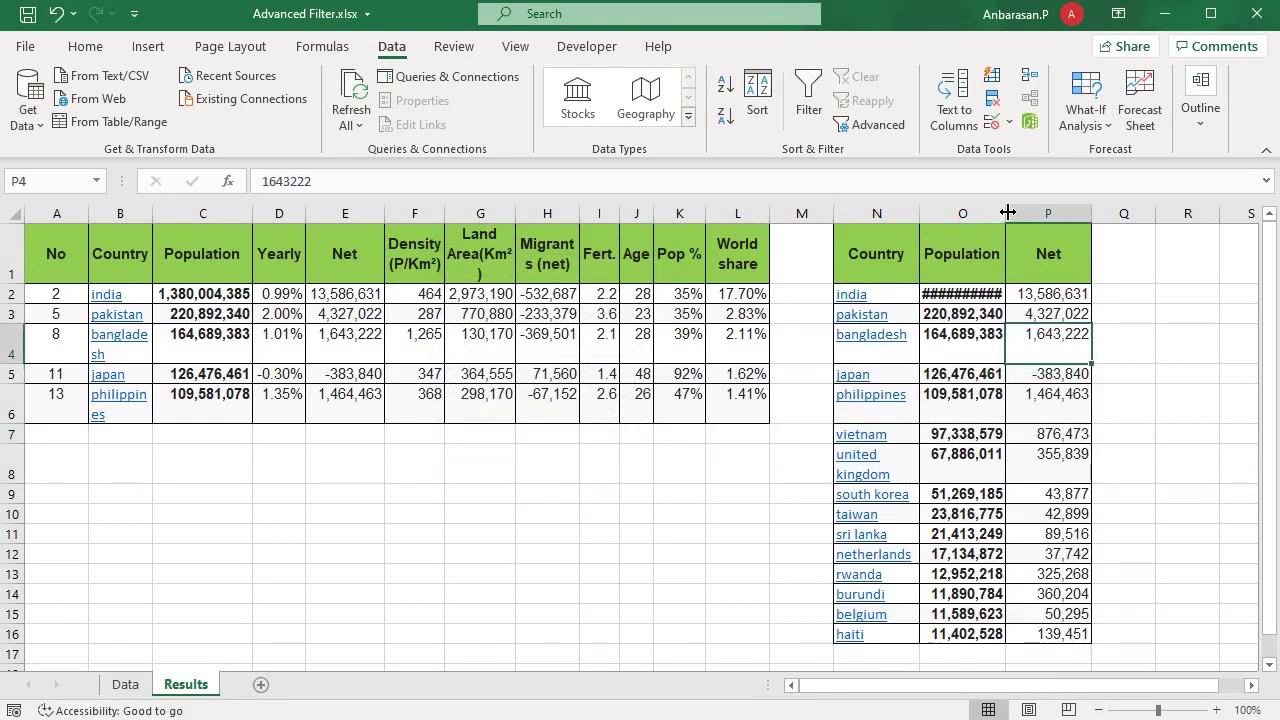